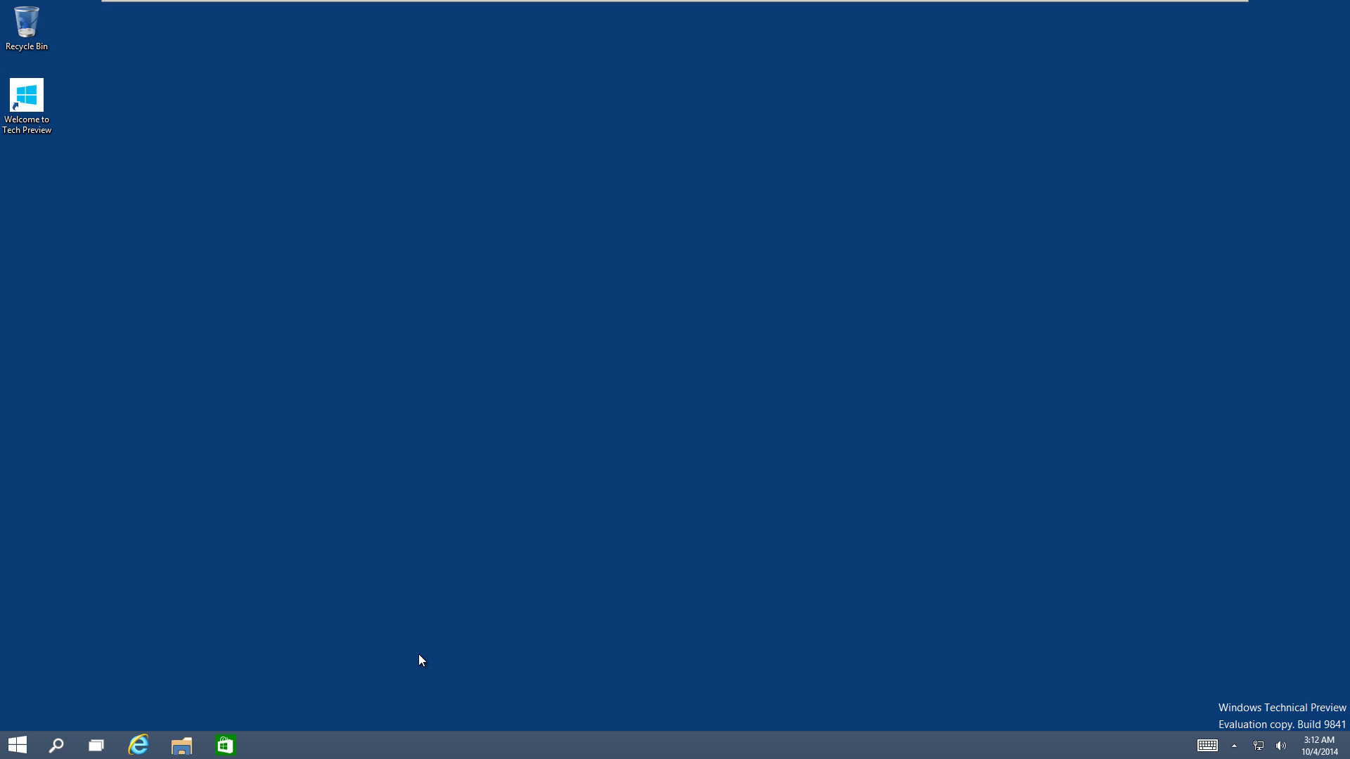
- Bring up the Start menu with the Windows key to see its app list and tiles
{"action": "key", "text": "super"}
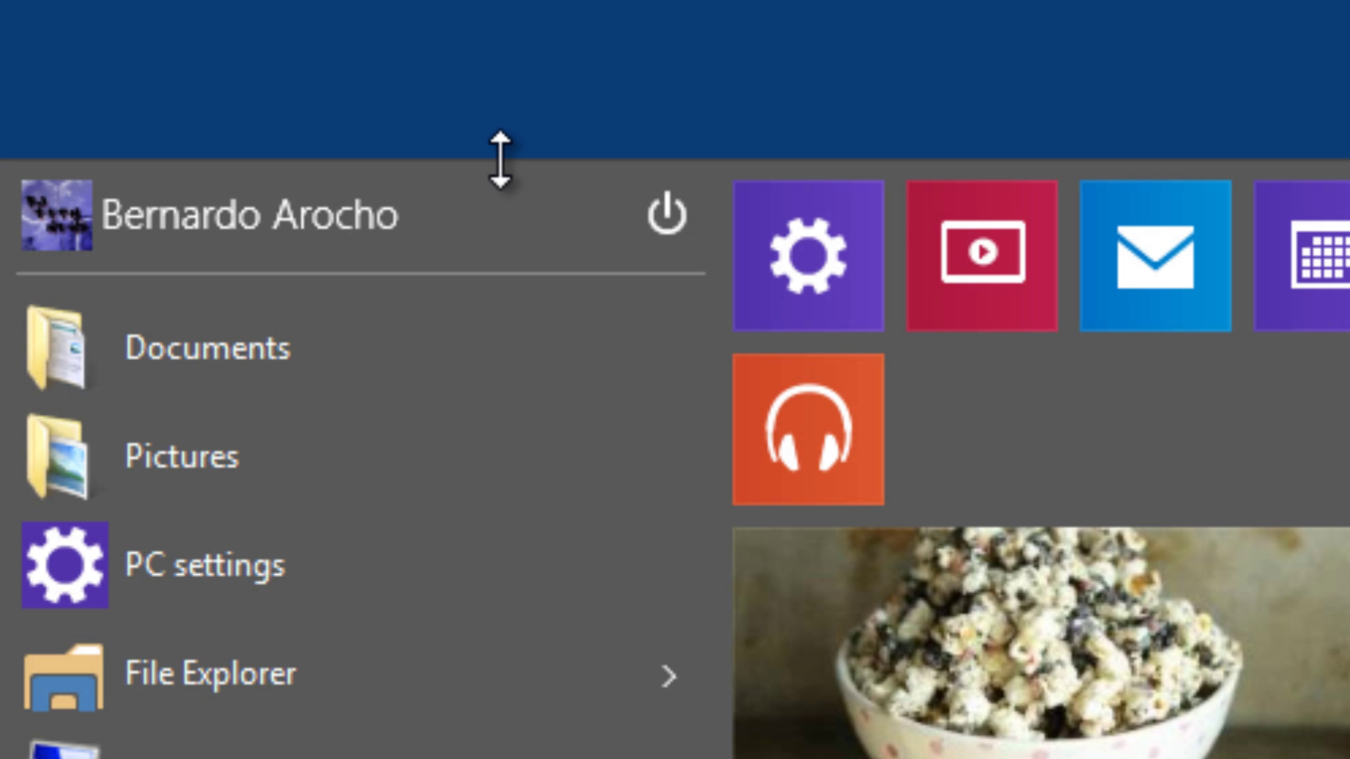
{"action": "left_click_drag", "start_coordinate": [500, 160], "coordinate": [521, 369]}
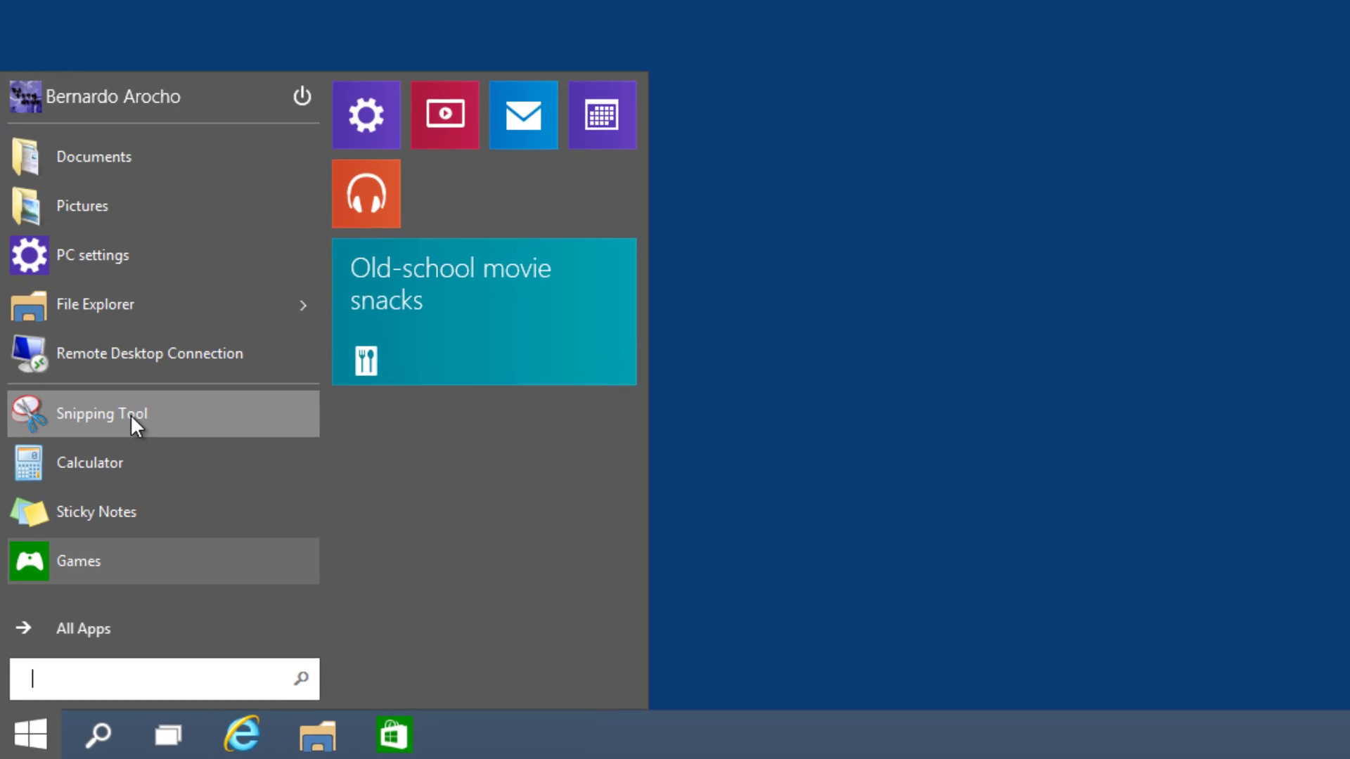
{"action": "right_click", "coordinate": [132, 417]}
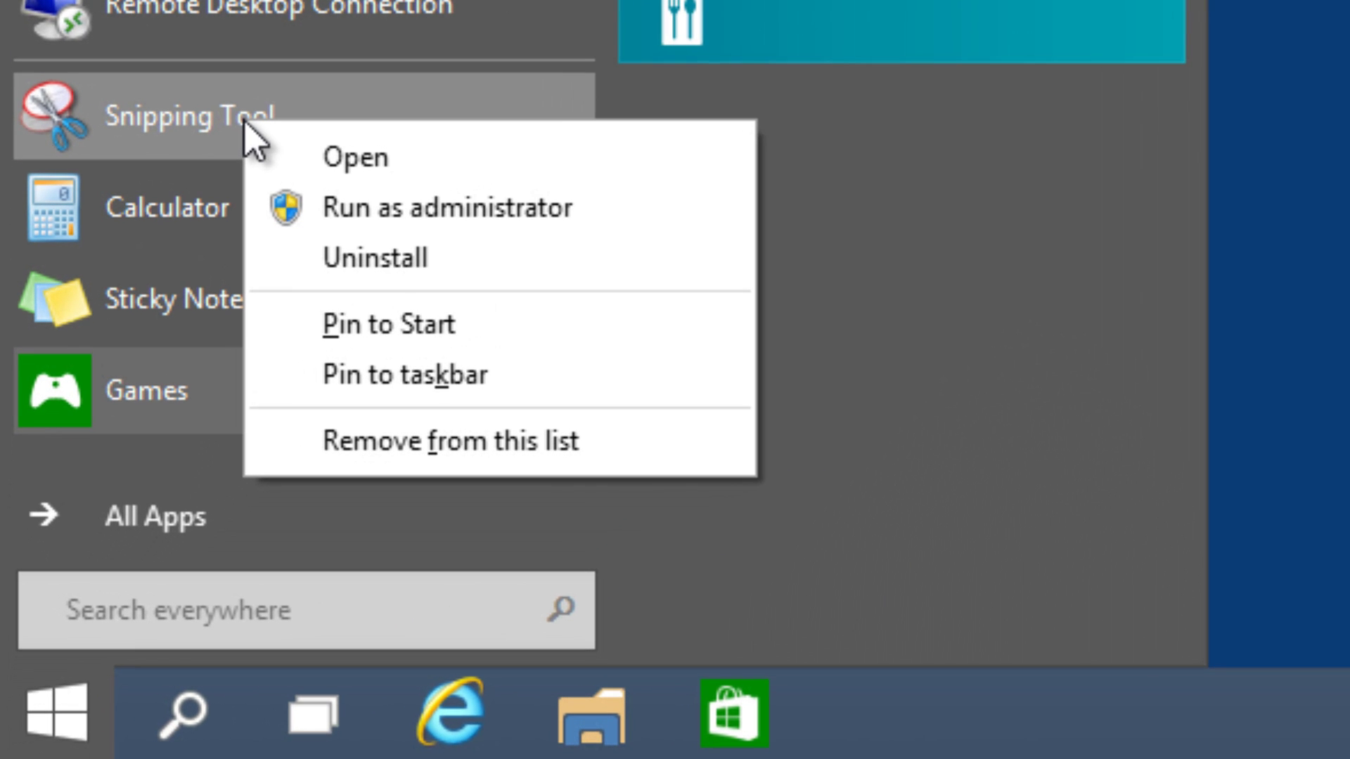
{"action": "left_click", "coordinate": [405, 327]}
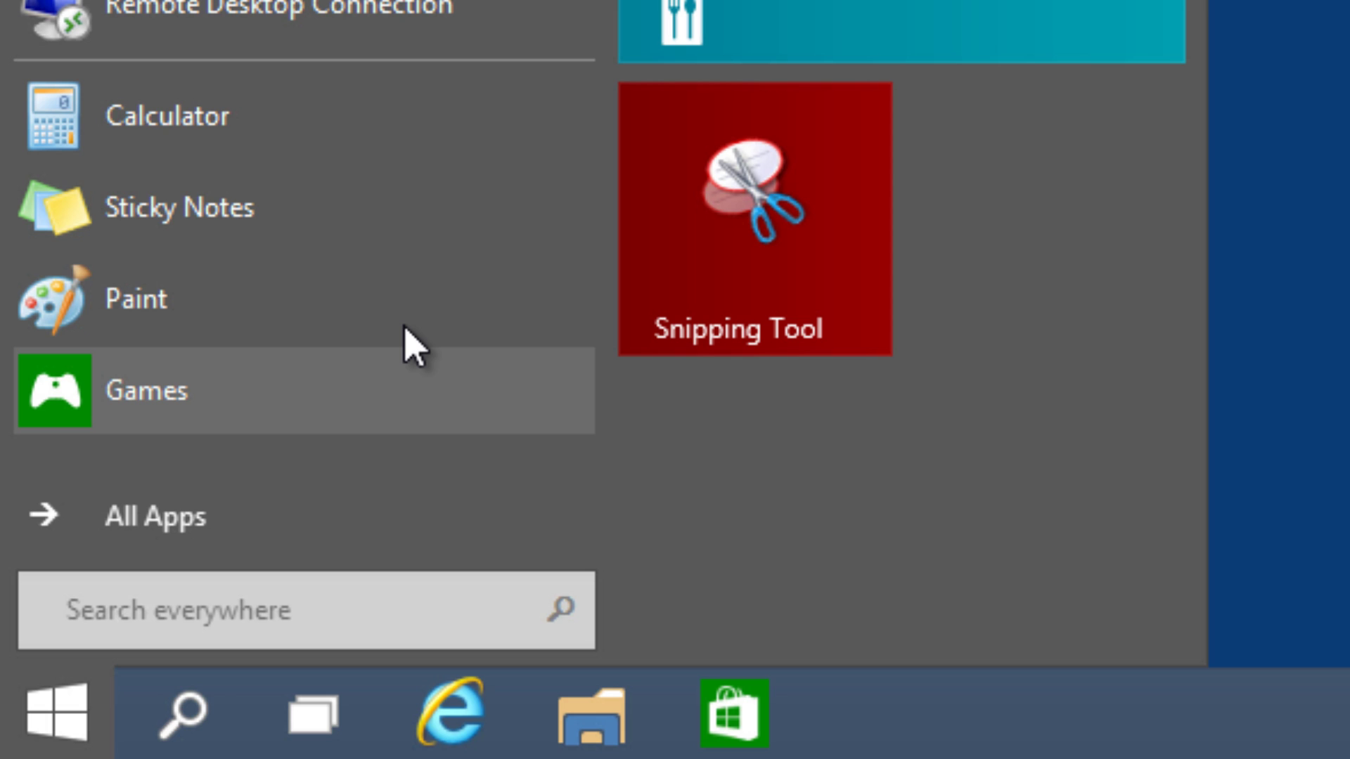
{"action": "right_click", "coordinate": [816, 215]}
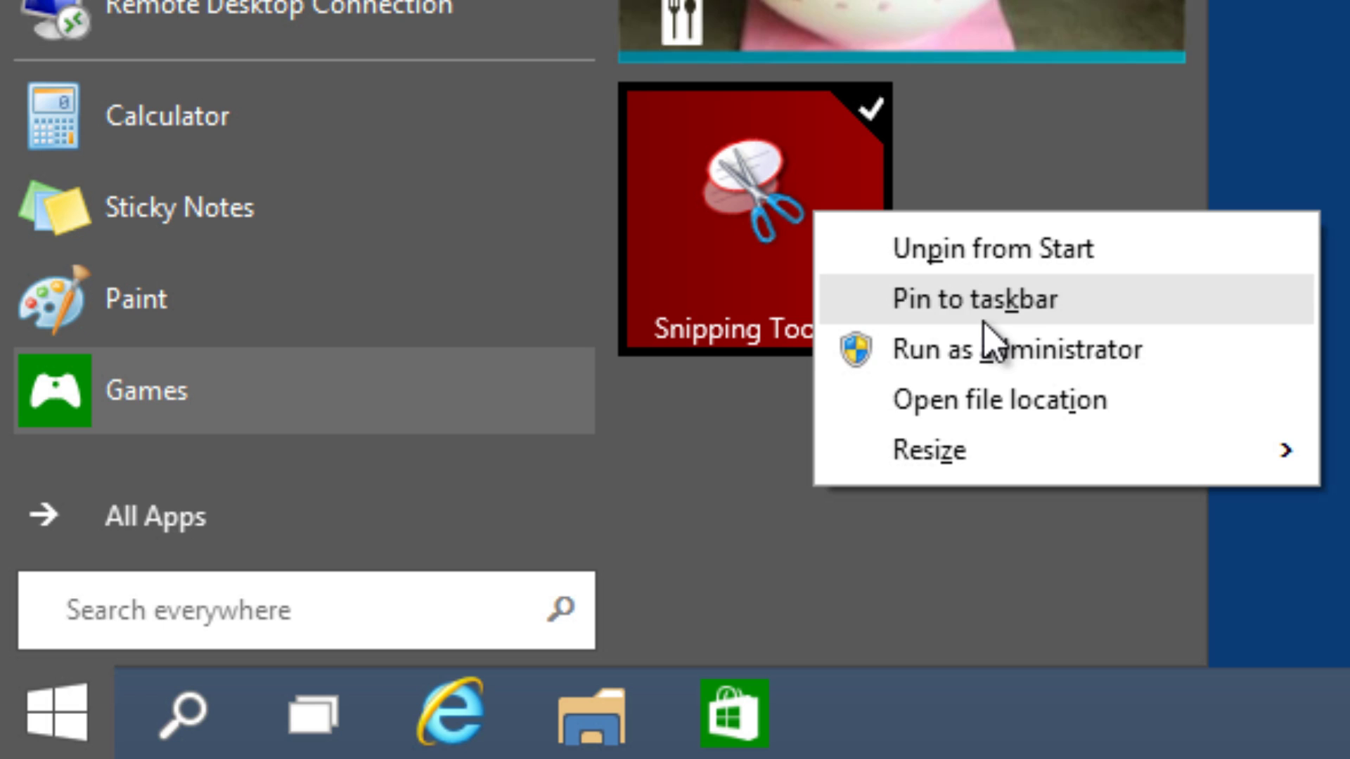
{"action": "left_click", "coordinate": [1027, 266]}
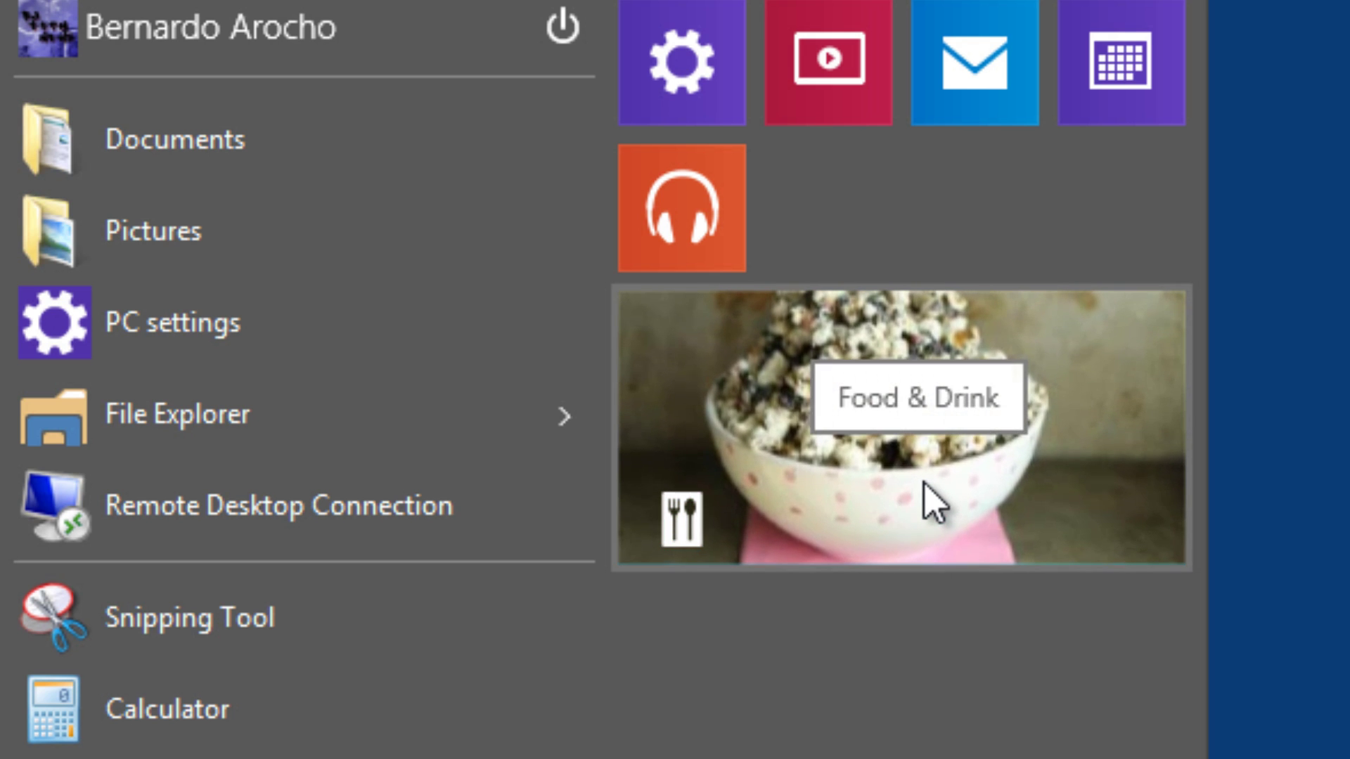
{"action": "right_click", "coordinate": [925, 483]}
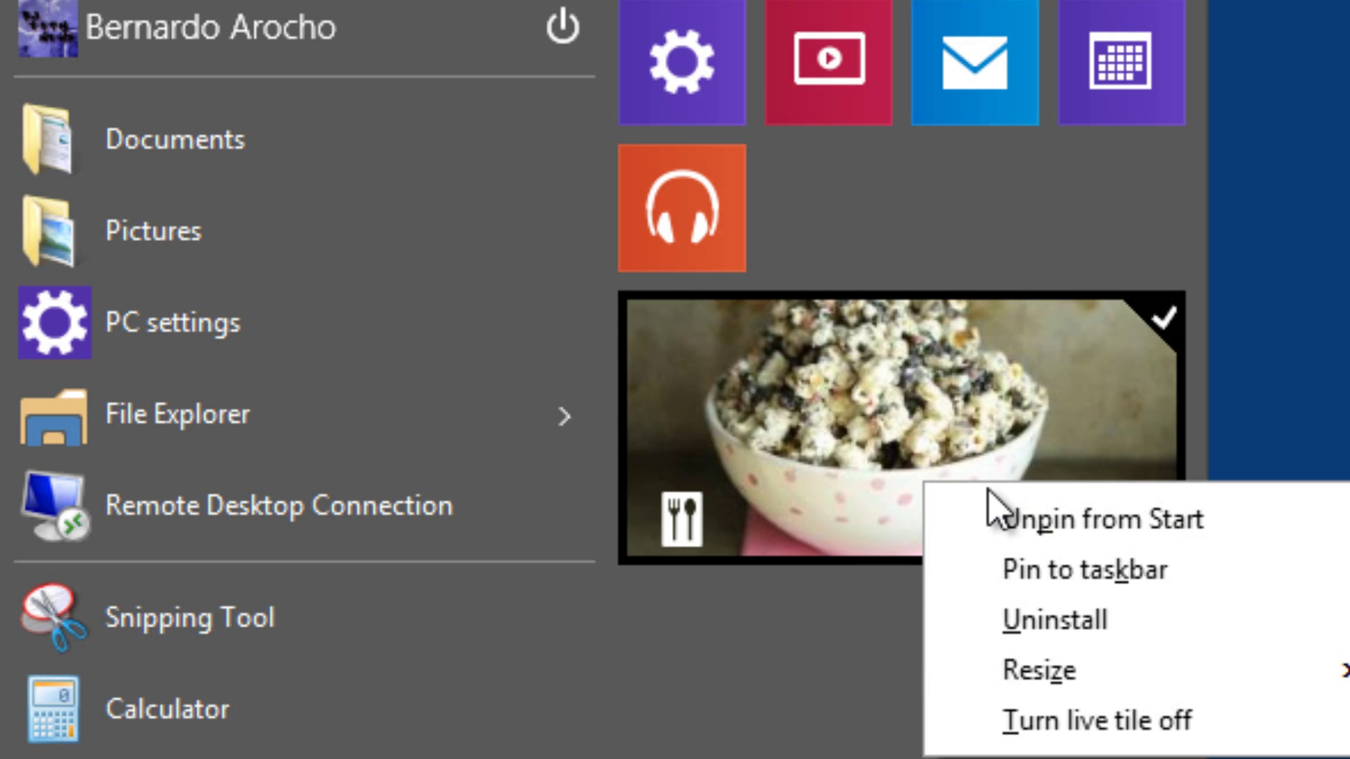
{"action": "mouse_move", "coordinate": [1125, 696]}
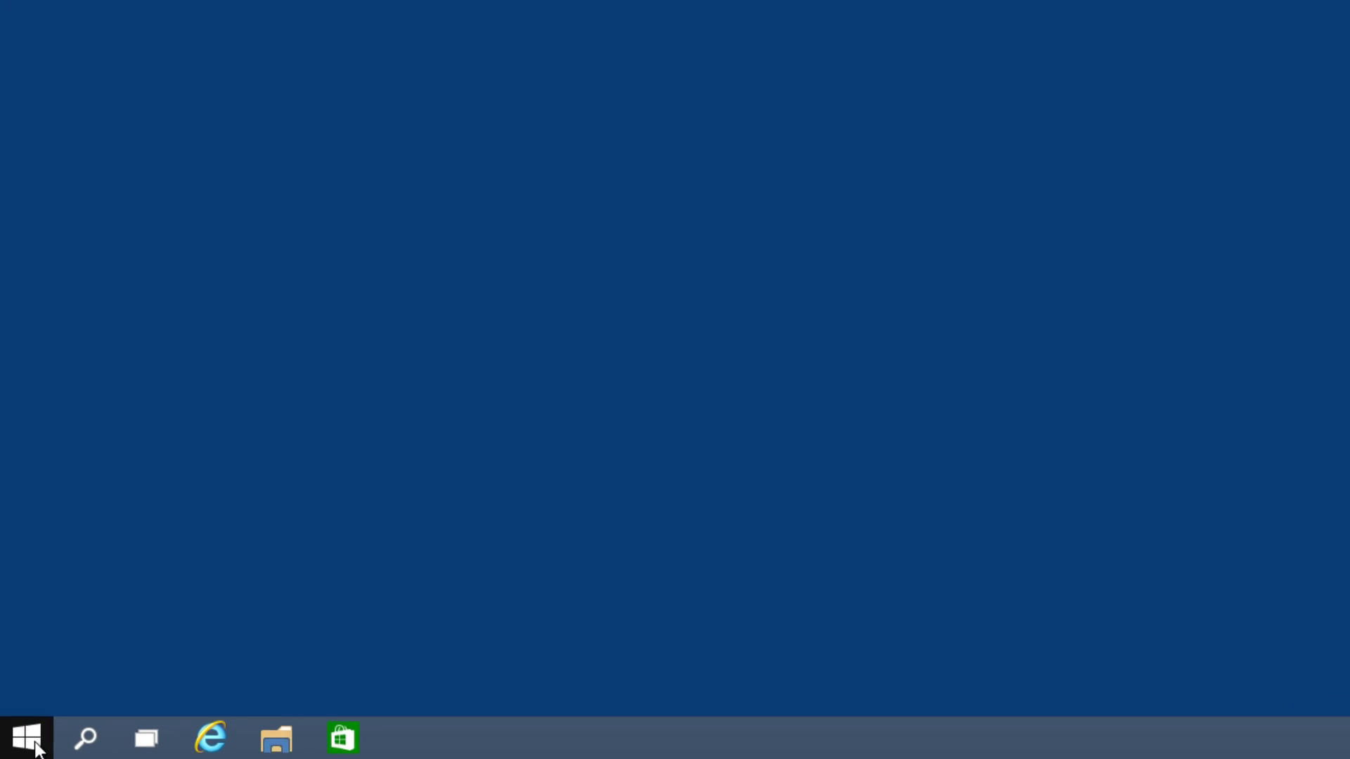
{"action": "left_click", "coordinate": [34, 744]}
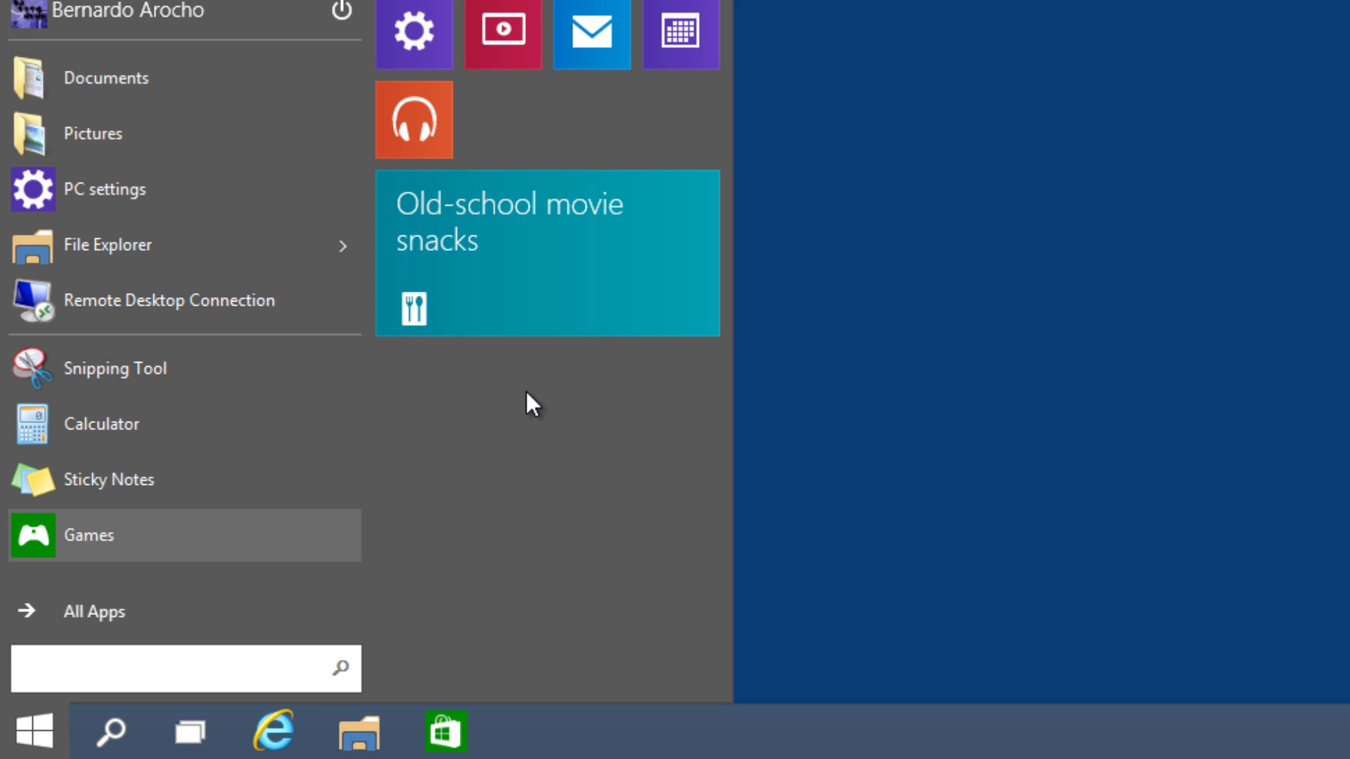
- Turn off the live tile for Food & Drink so it shows only its icon
{"action": "right_click", "coordinate": [541, 280]}
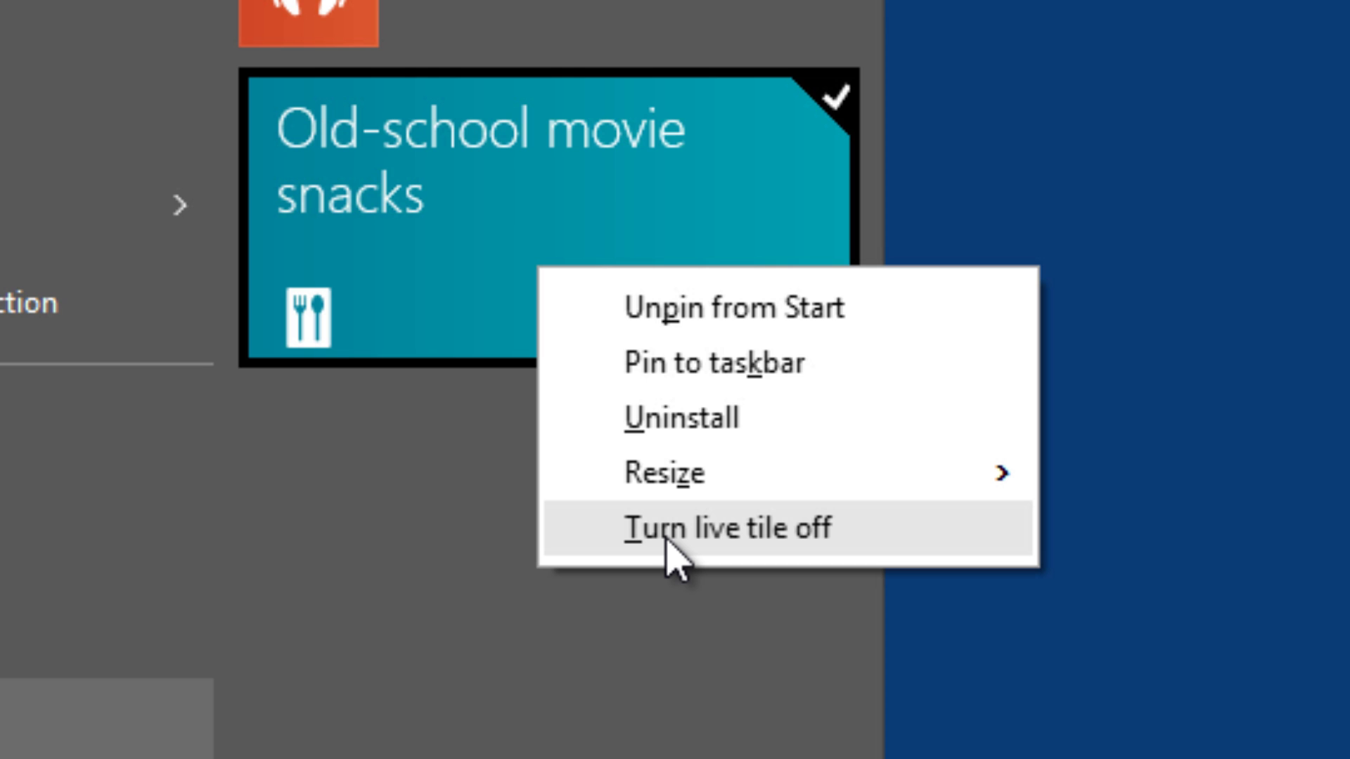
{"action": "left_click", "coordinate": [665, 538]}
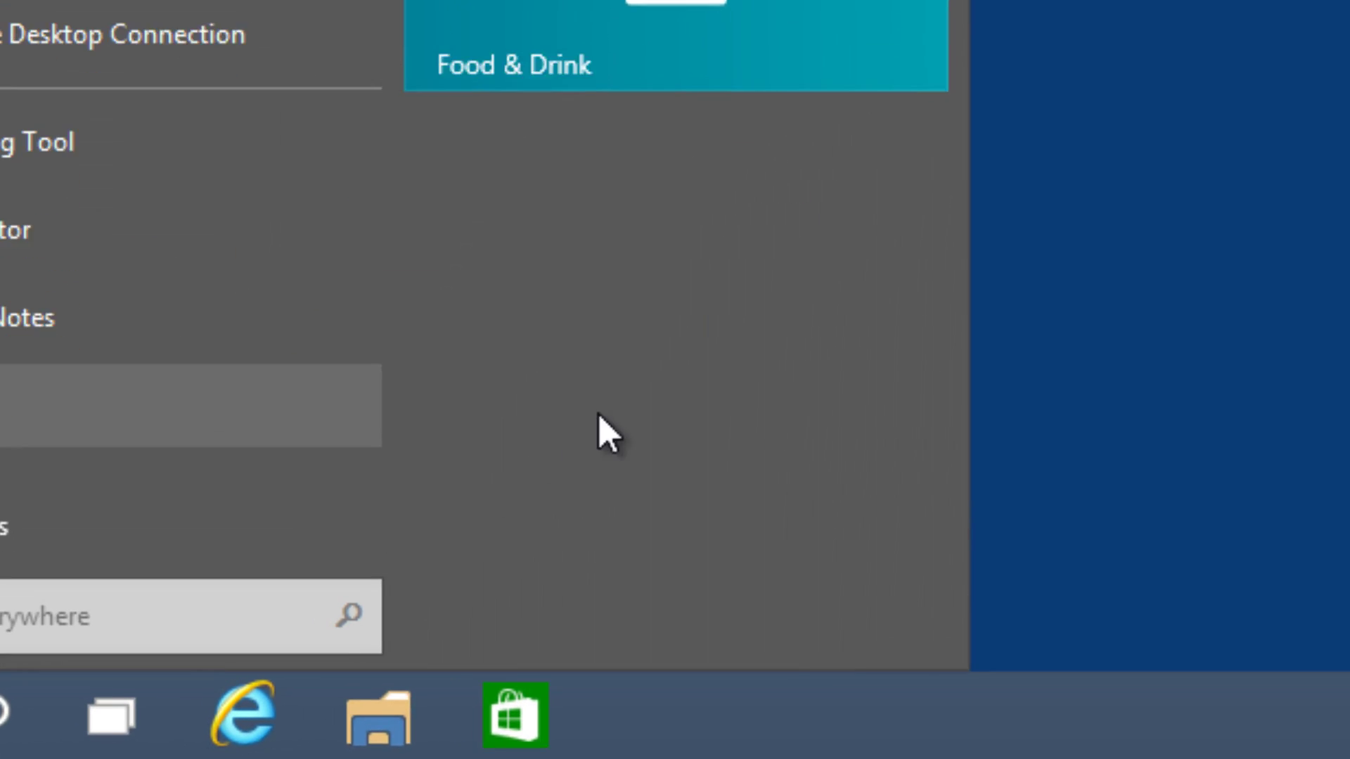
{"action": "right_click", "coordinate": [252, 651]}
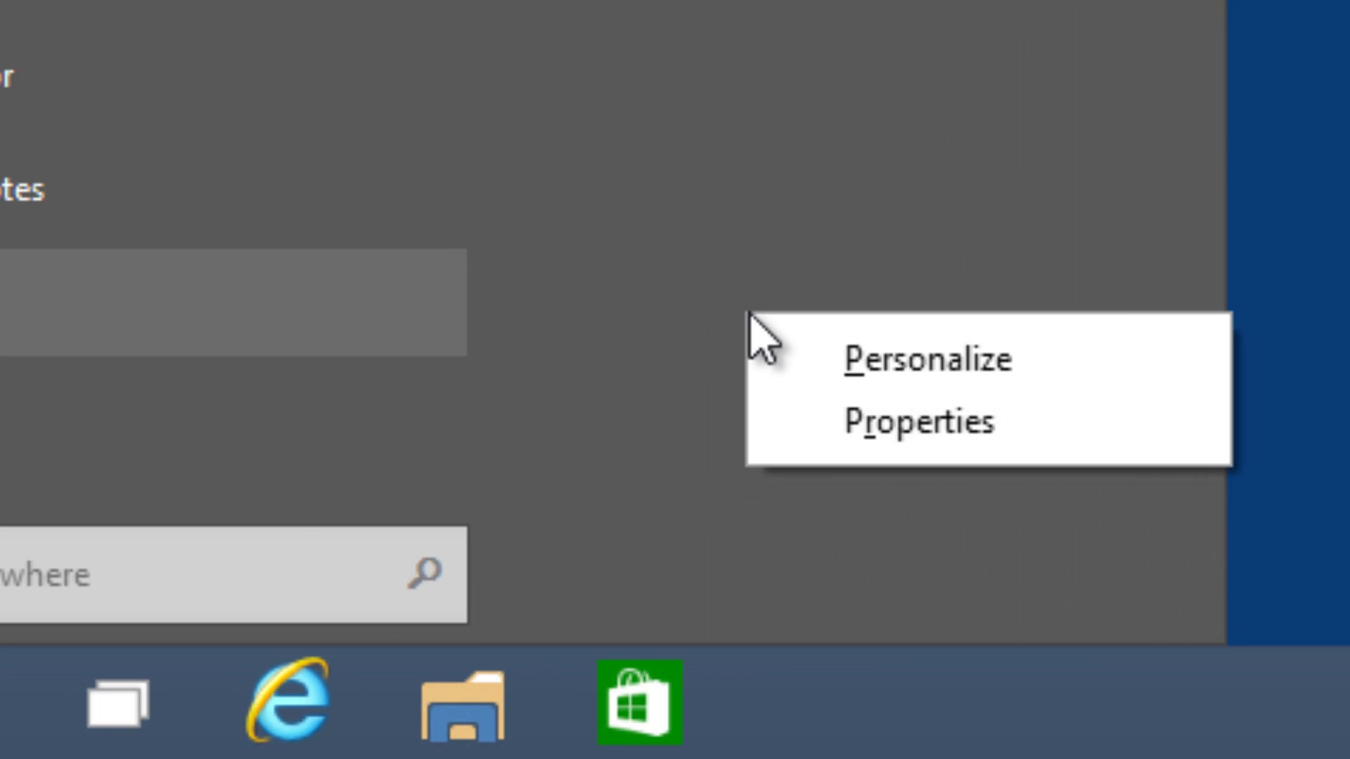
{"action": "left_click", "coordinate": [890, 352]}
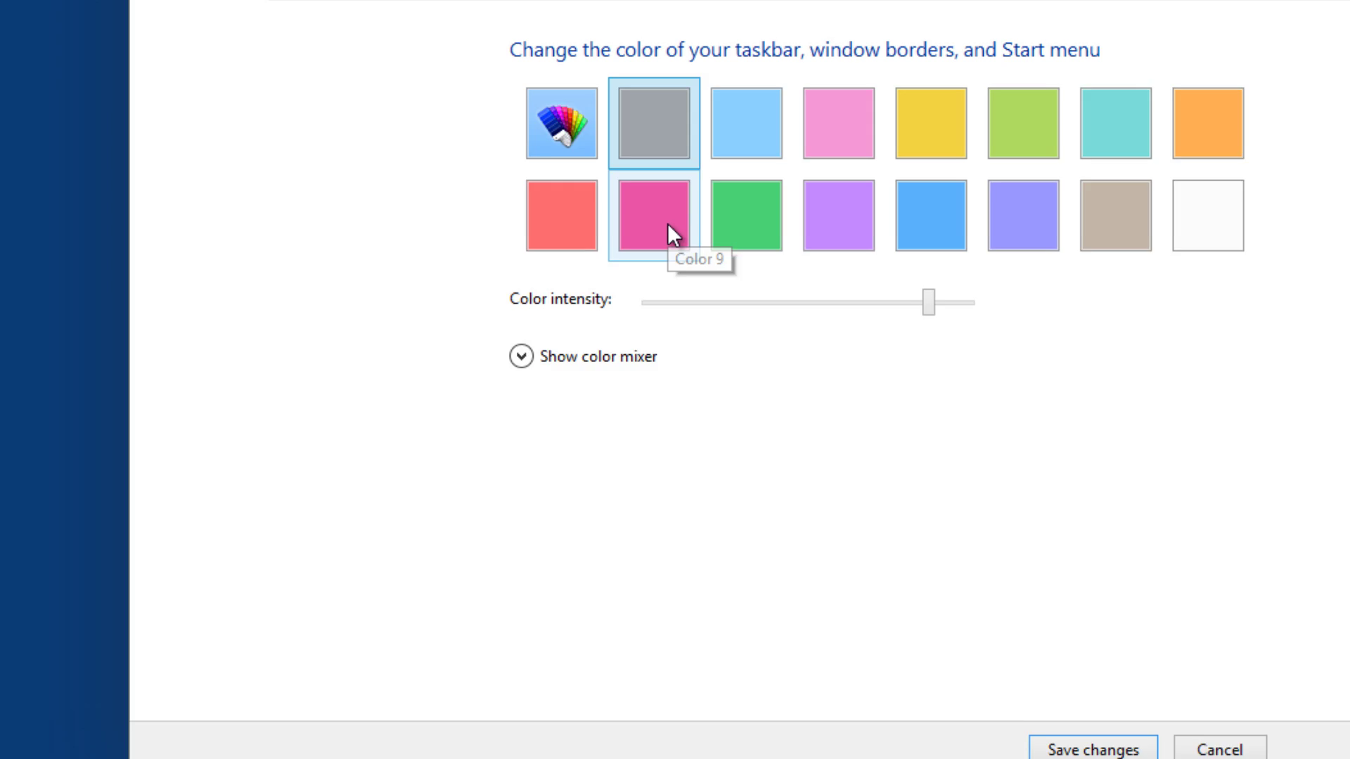
{"action": "left_click", "coordinate": [568, 332]}
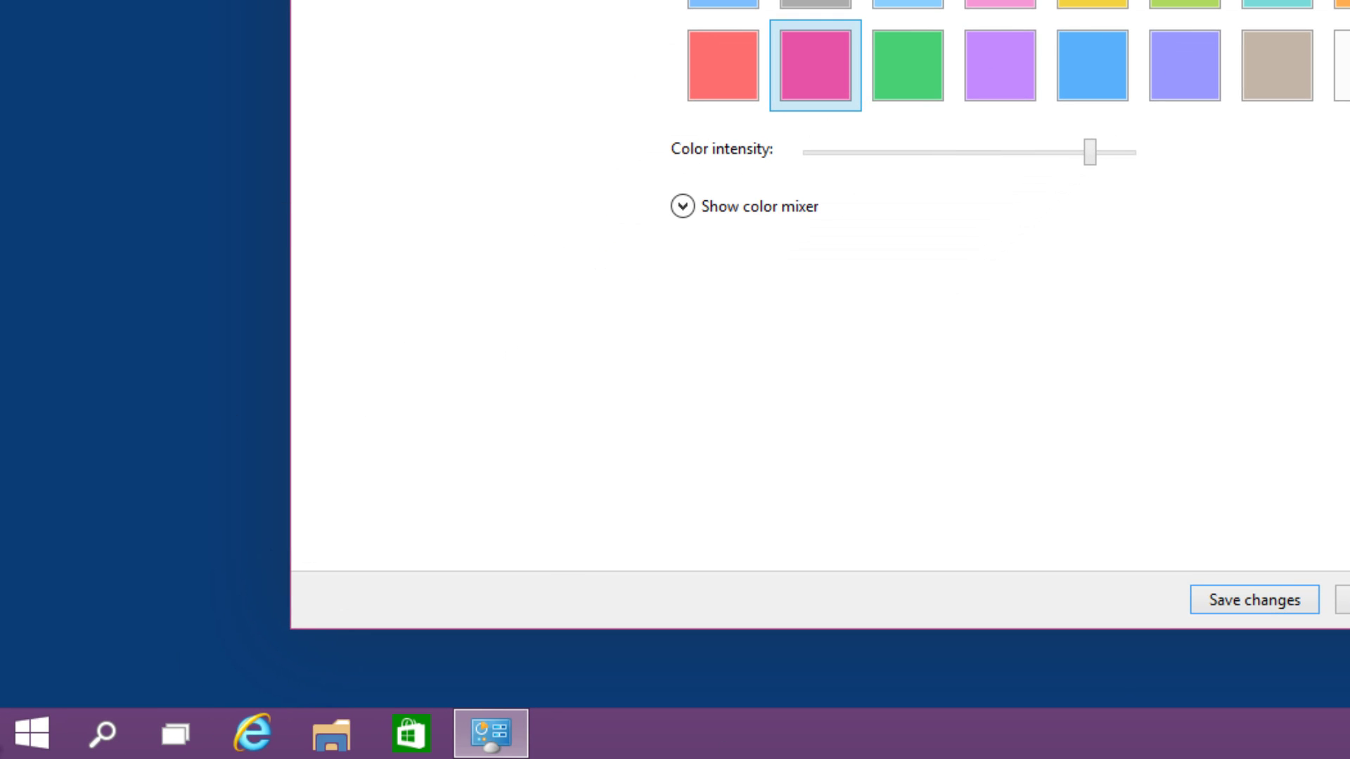
{"action": "left_click", "coordinate": [30, 739]}
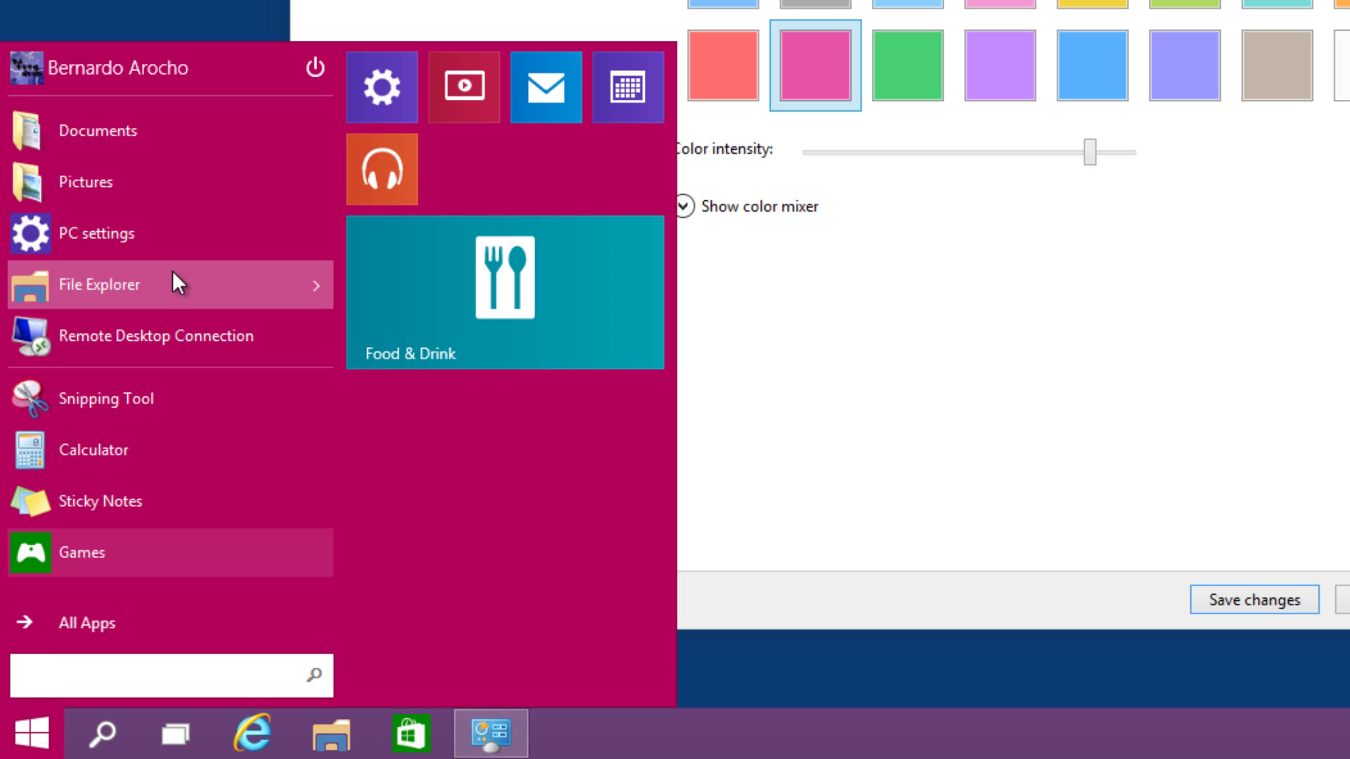
{"action": "mouse_move", "coordinate": [171, 274]}
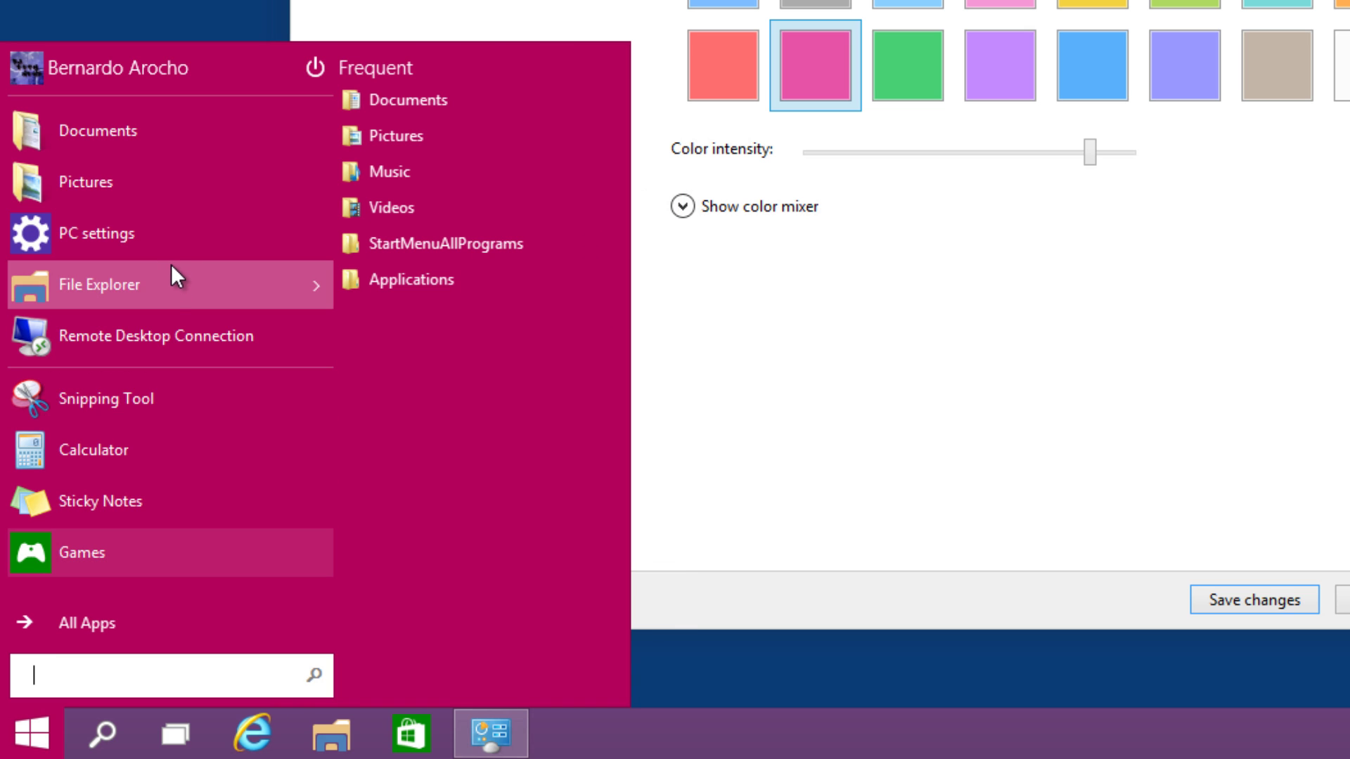
{"action": "left_click", "coordinate": [816, 2]}
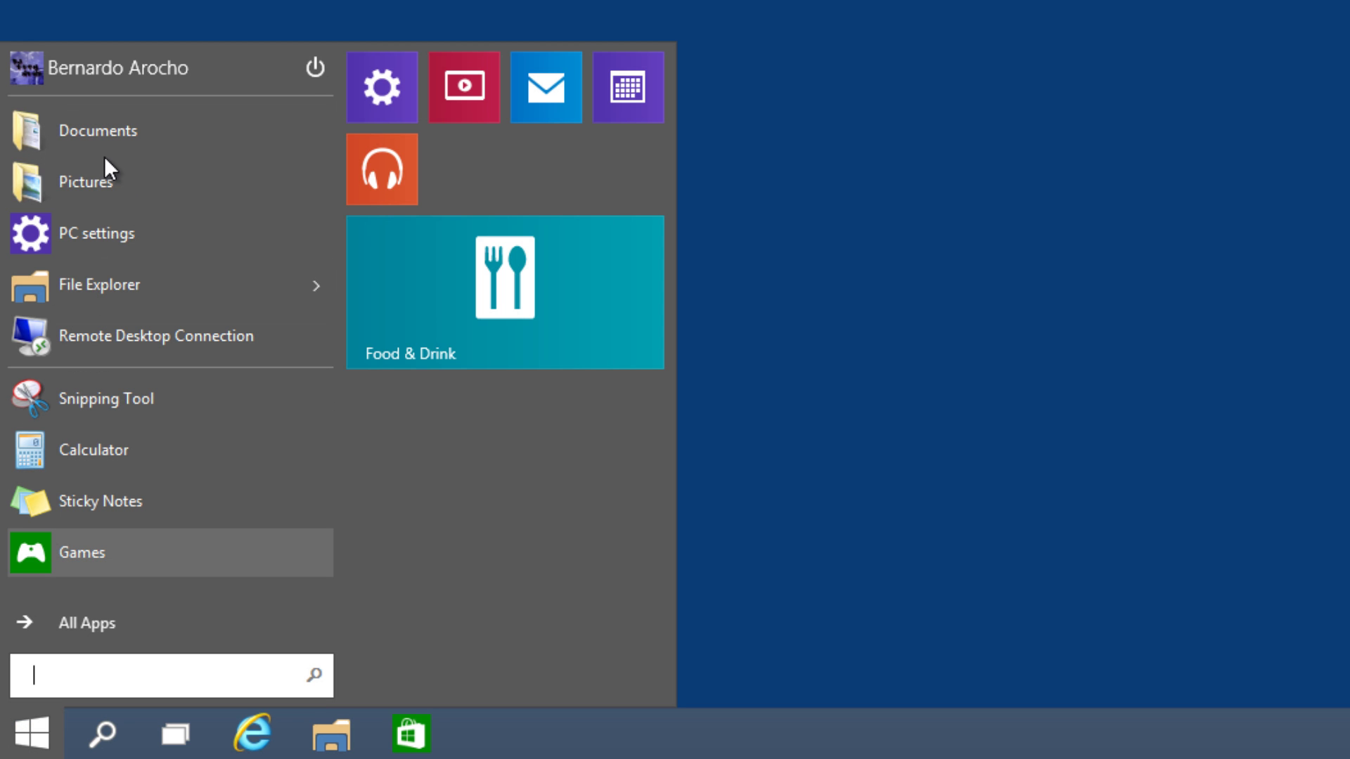
- Move Sticky Notes between PC settings and File Explorer, and remove Calculator from the Start list
{"action": "left_click_drag", "start_coordinate": [27, 447], "coordinate": [33, 753]}
{"action": "left_click", "coordinate": [33, 754]}
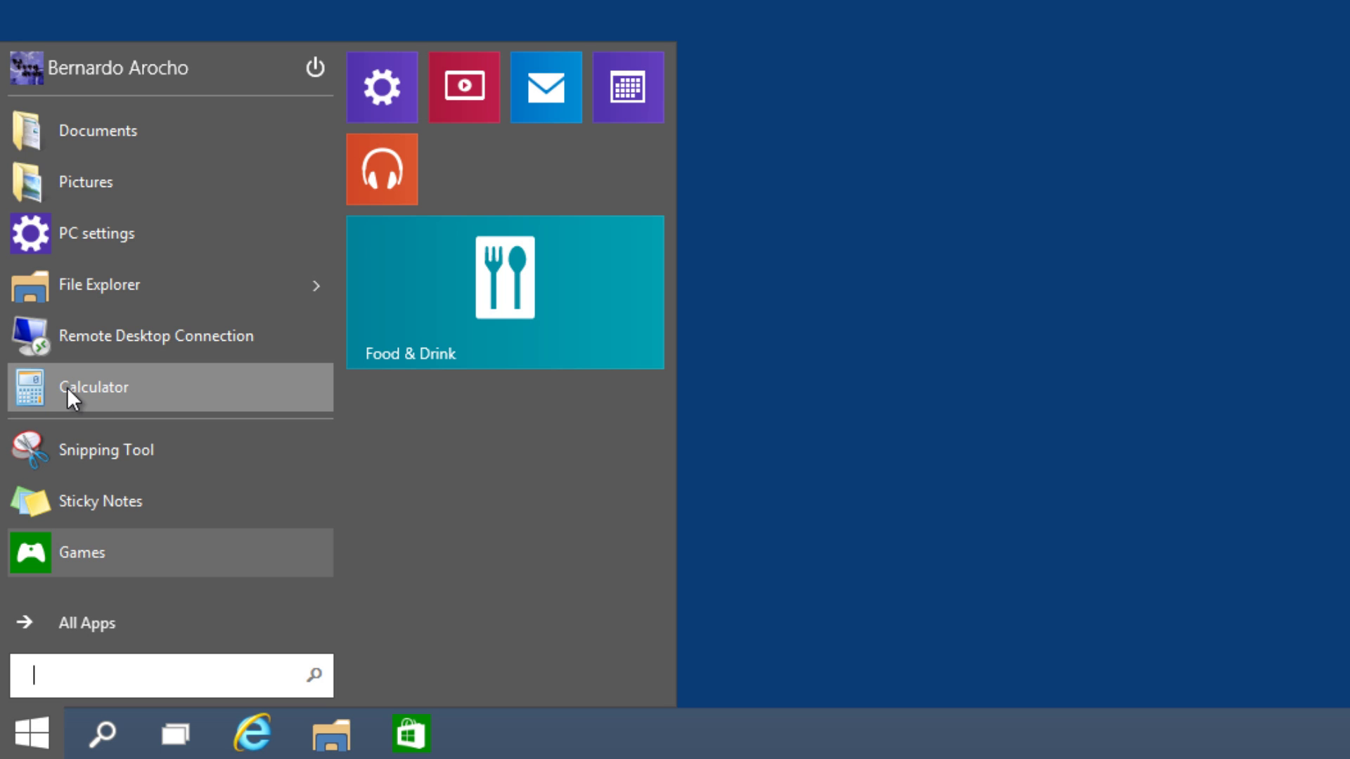
{"action": "left_click_drag", "start_coordinate": [30, 503], "coordinate": [111, 398]}
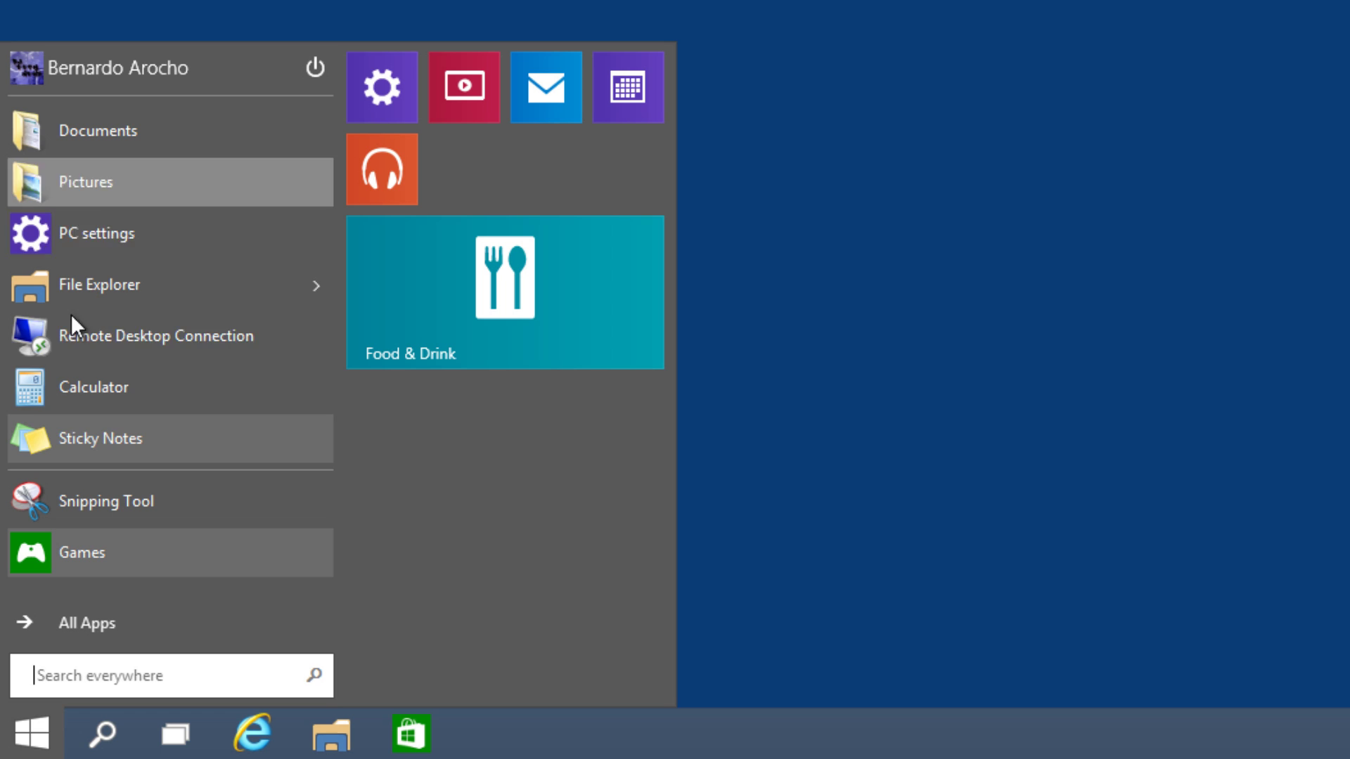
{"action": "left_click_drag", "start_coordinate": [44, 431], "coordinate": [67, 261]}
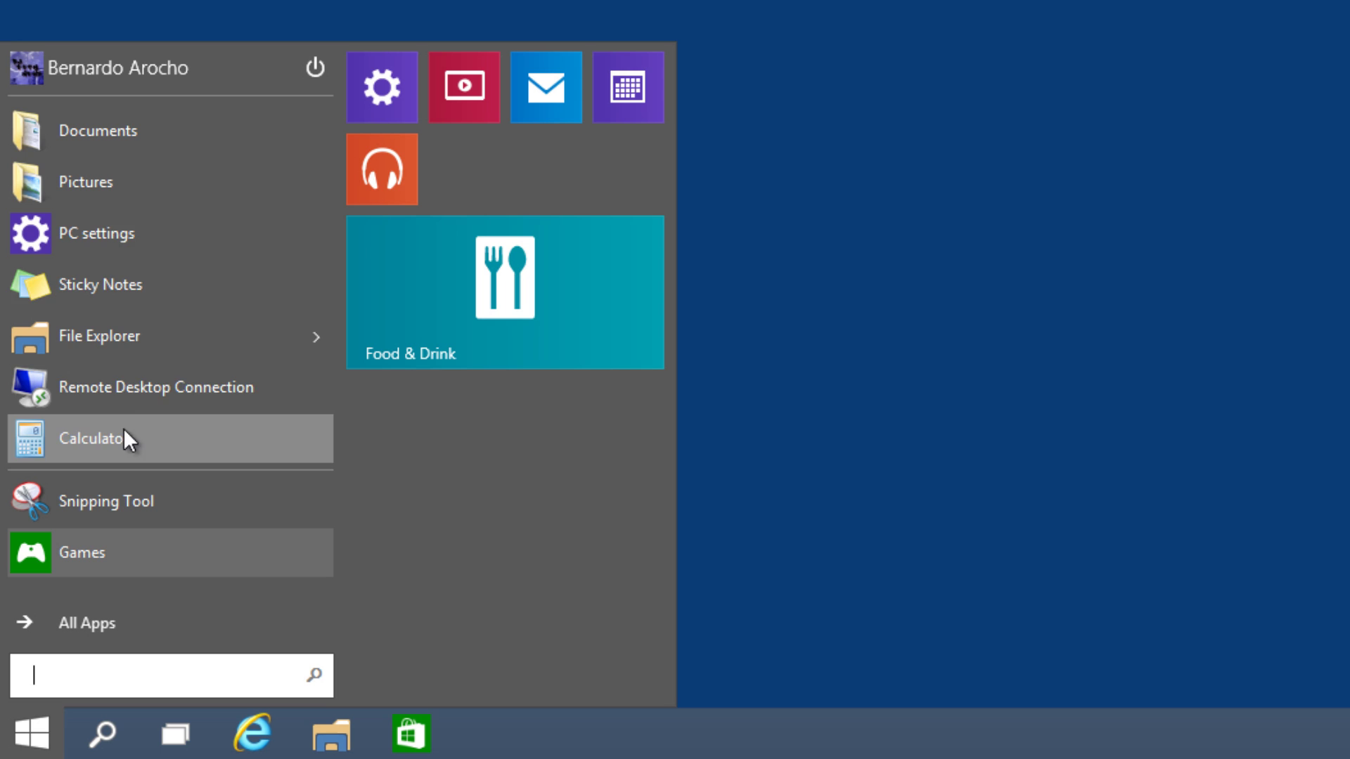
{"action": "right_click", "coordinate": [76, 434]}
{"action": "left_click", "coordinate": [204, 621]}
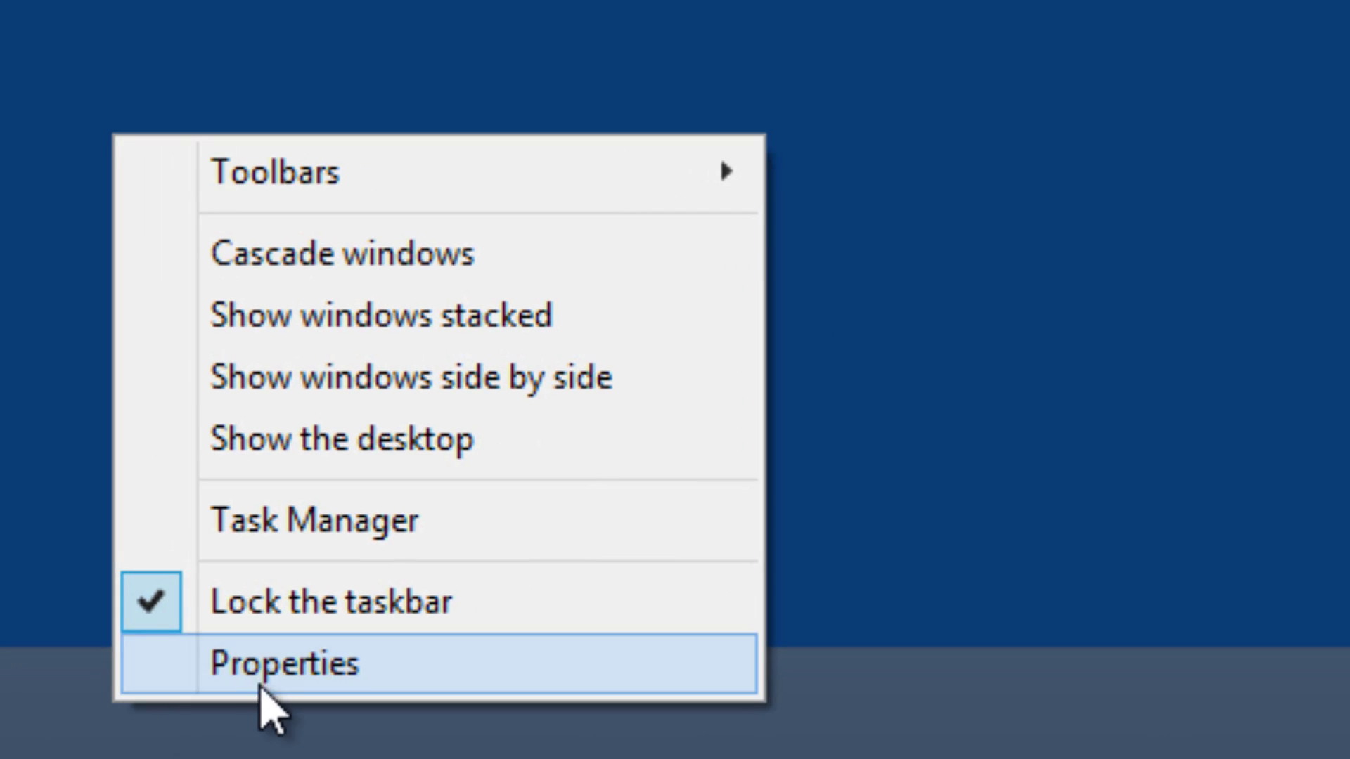
- Check This PC in the taskbar properties' Start menu customization options and confirm
{"action": "left_click", "coordinate": [261, 687]}
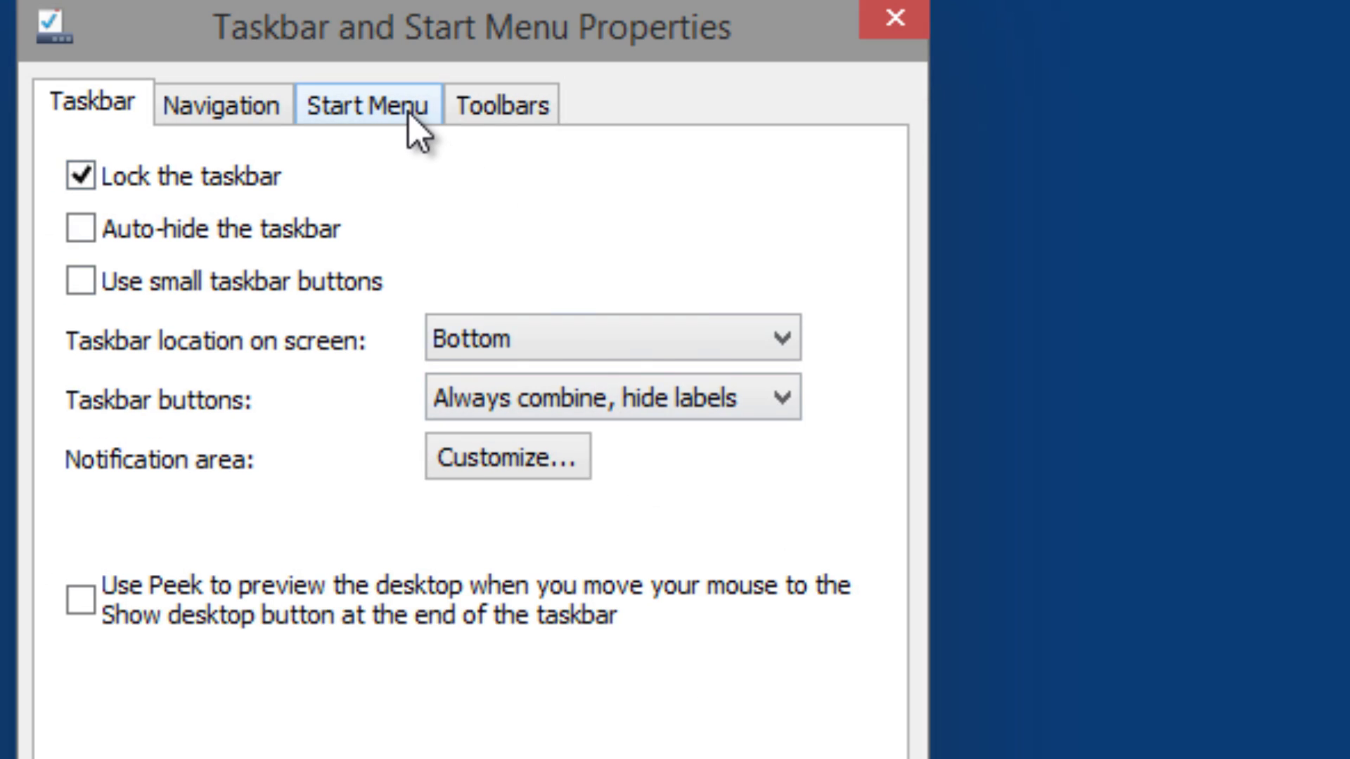
{"action": "left_click", "coordinate": [409, 112]}
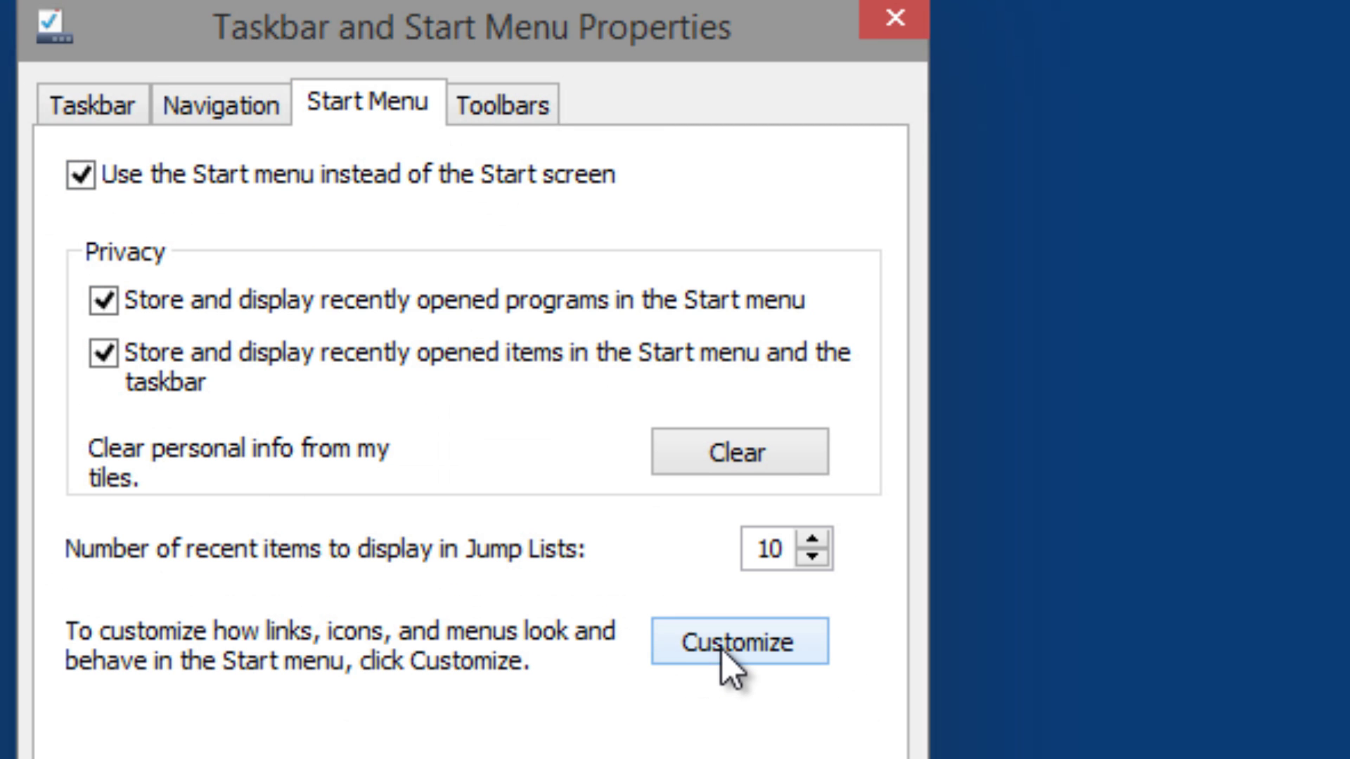
{"action": "left_click", "coordinate": [754, 649]}
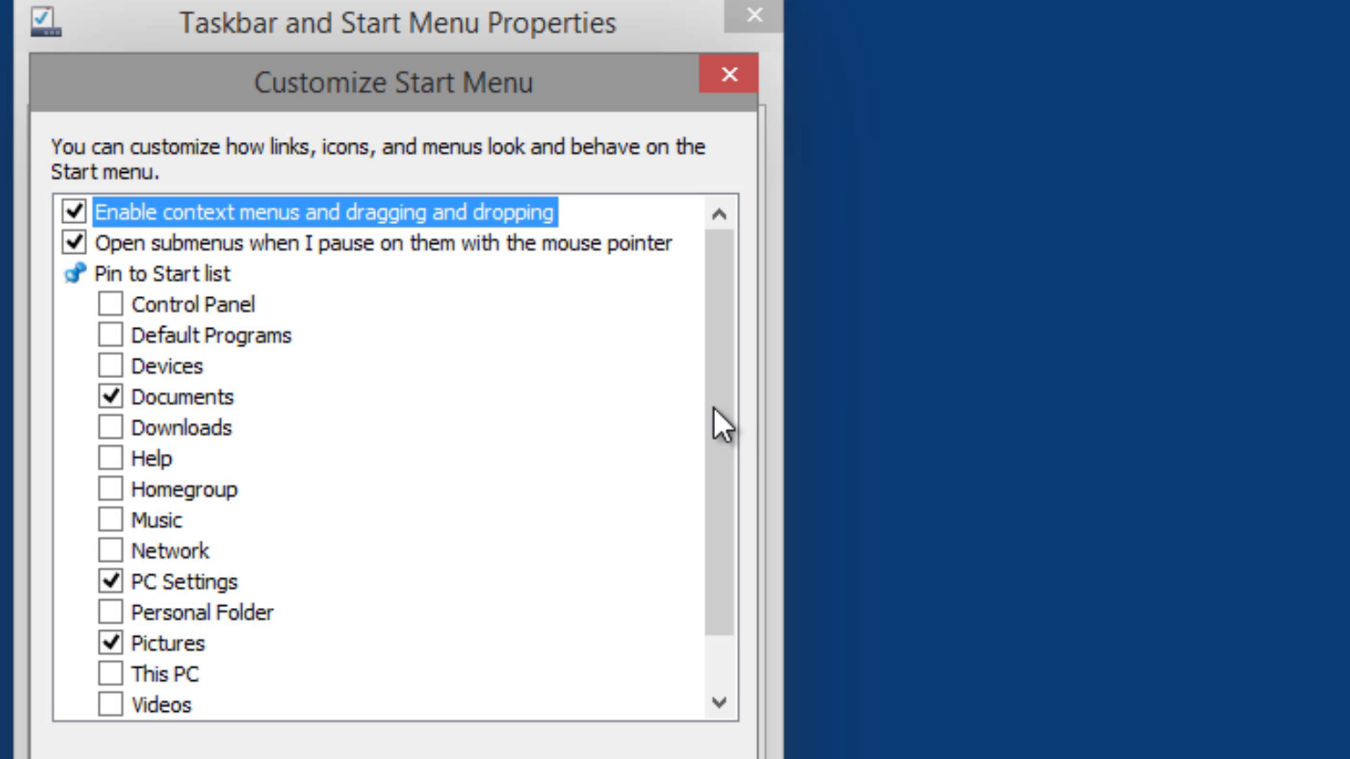
{"action": "left_click_drag", "start_coordinate": [713, 391], "coordinate": [716, 506]}
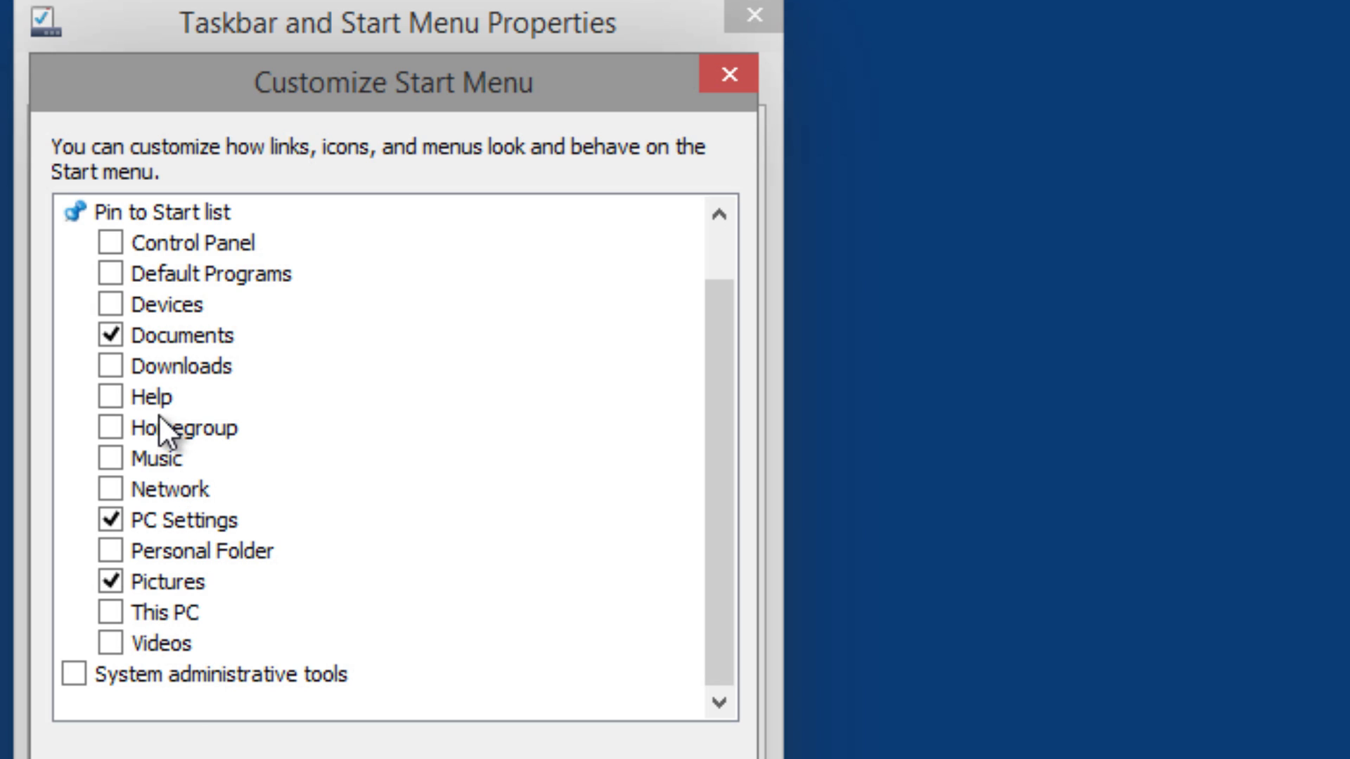
{"action": "left_click", "coordinate": [110, 612]}
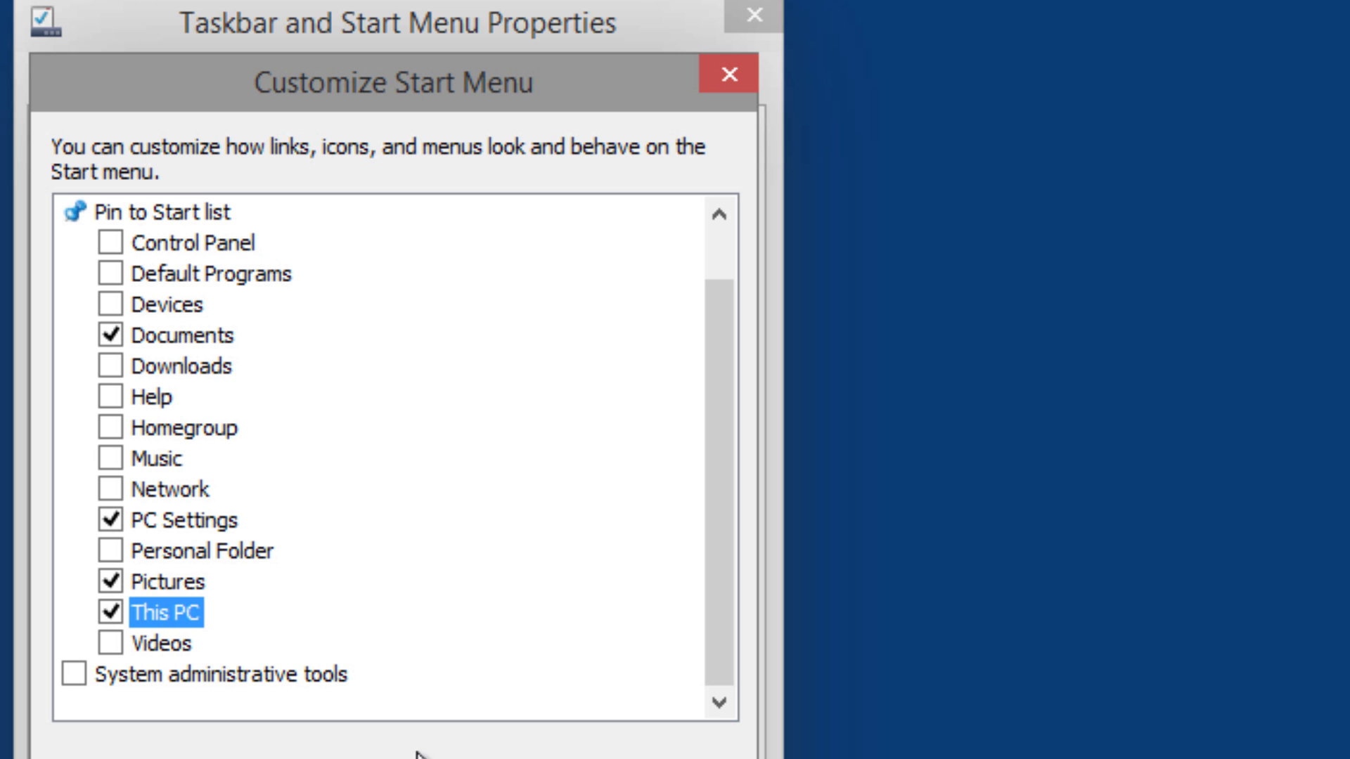
{"action": "key", "text": "Return"}
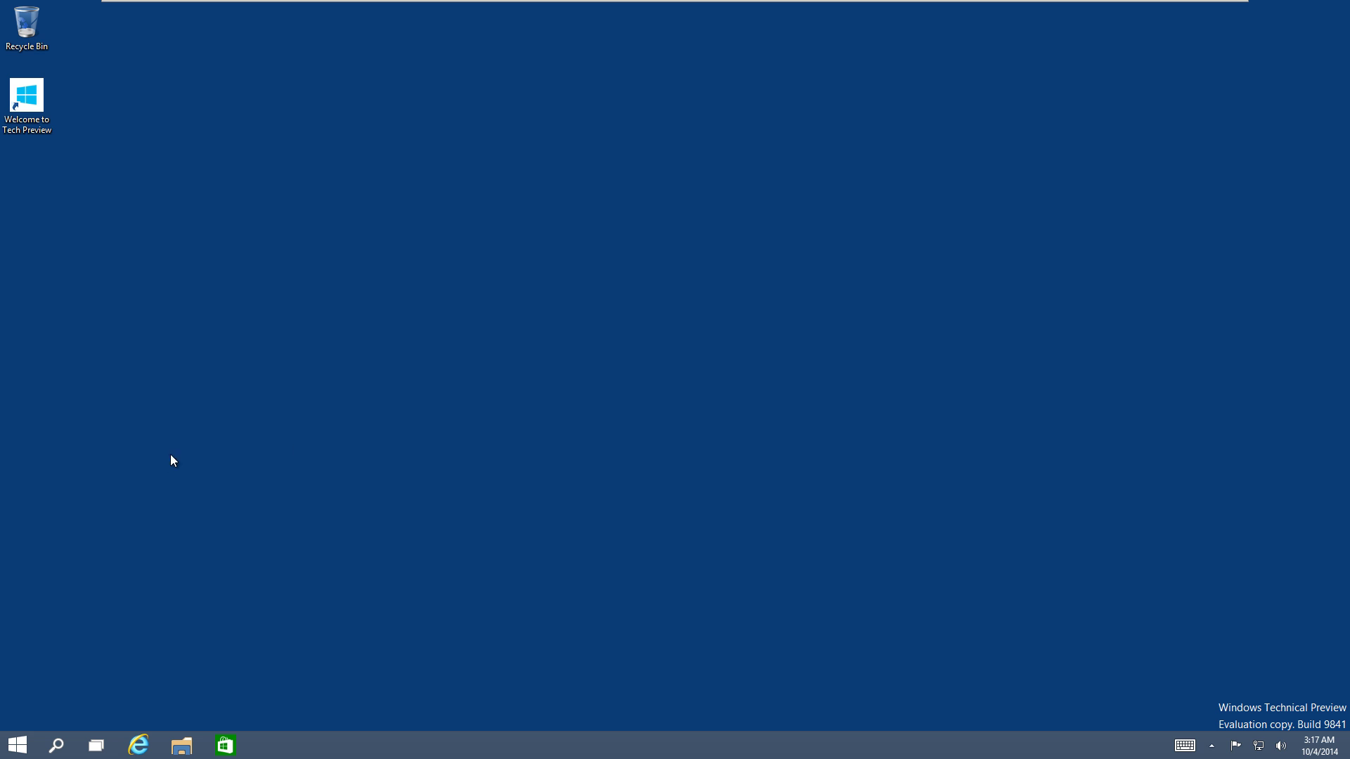
- Unpin the Food & Drink, Music, Settings, Video, Mail and Calendar tiles from Start
{"action": "left_click", "coordinate": [18, 745]}
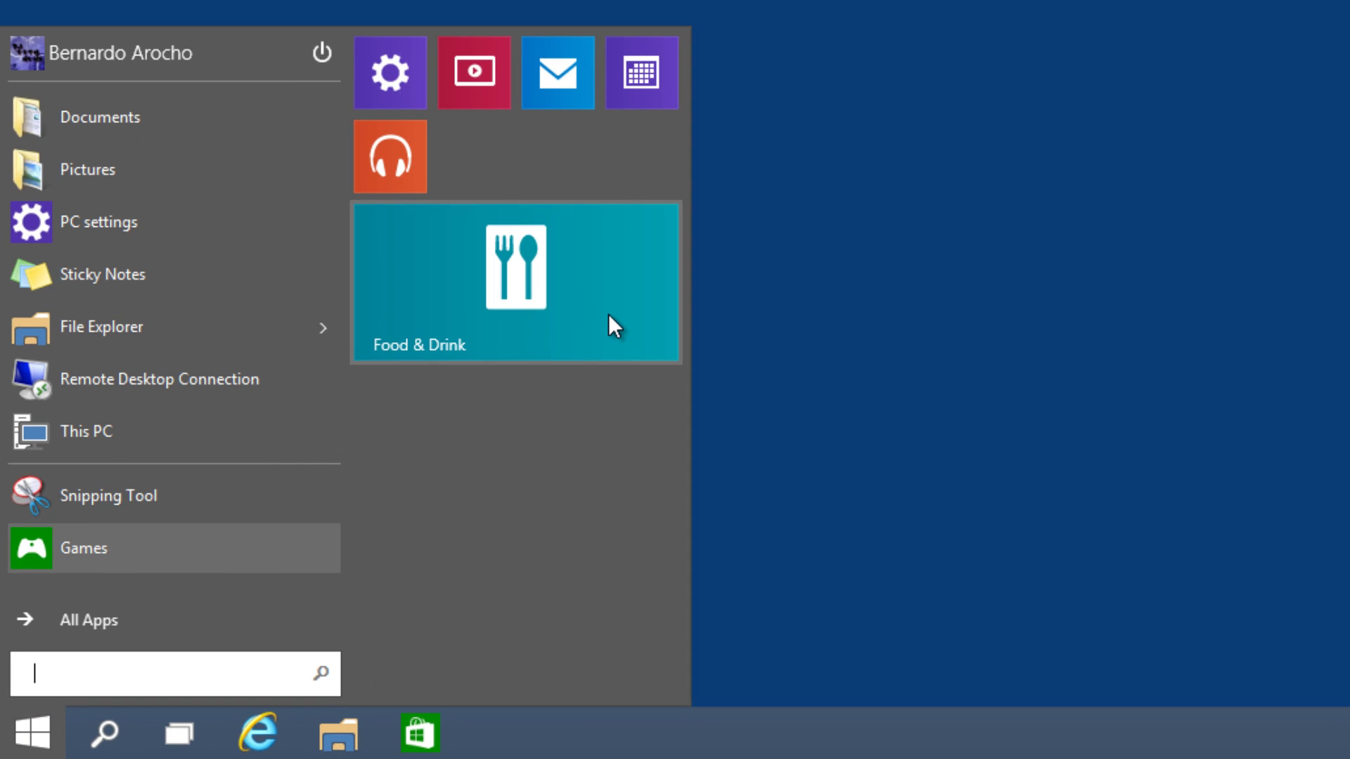
{"action": "right_click", "coordinate": [609, 272]}
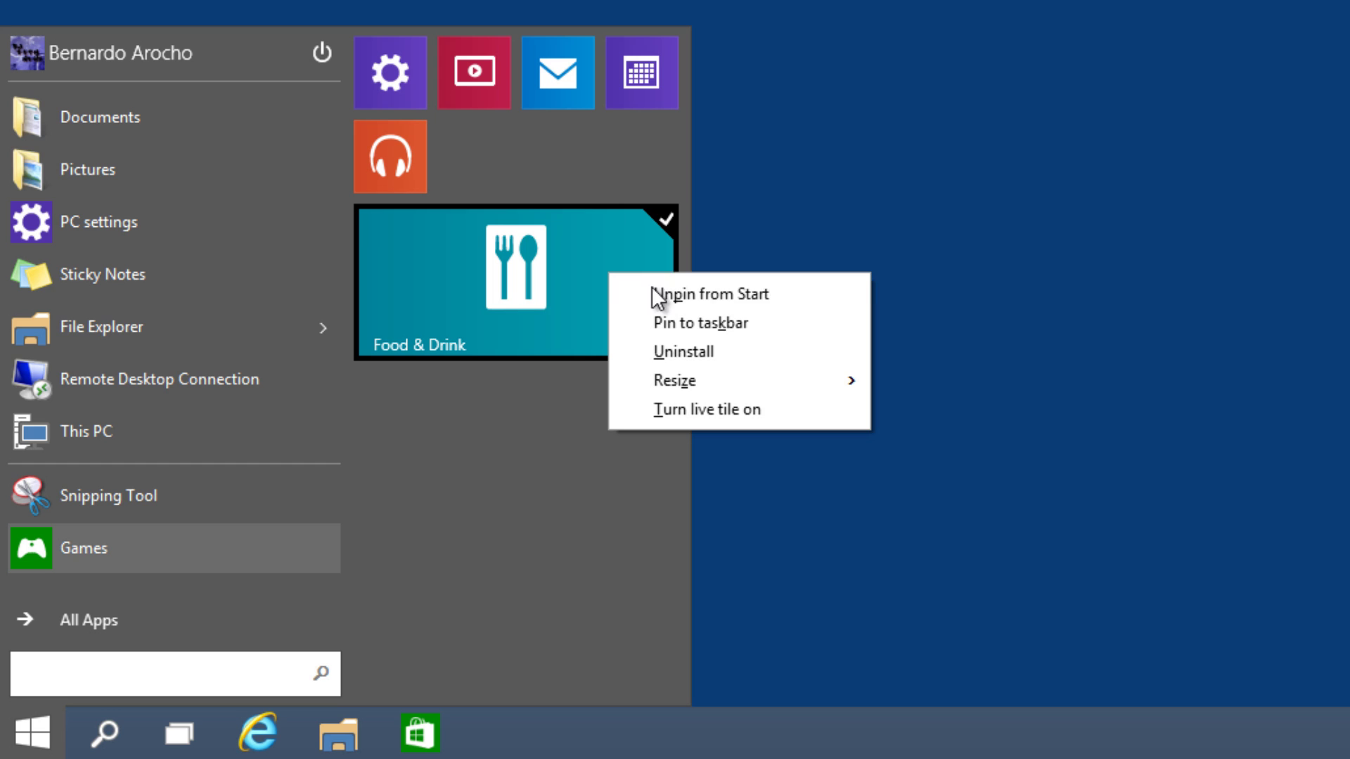
{"action": "left_click", "coordinate": [702, 292]}
{"action": "right_click", "coordinate": [392, 179]}
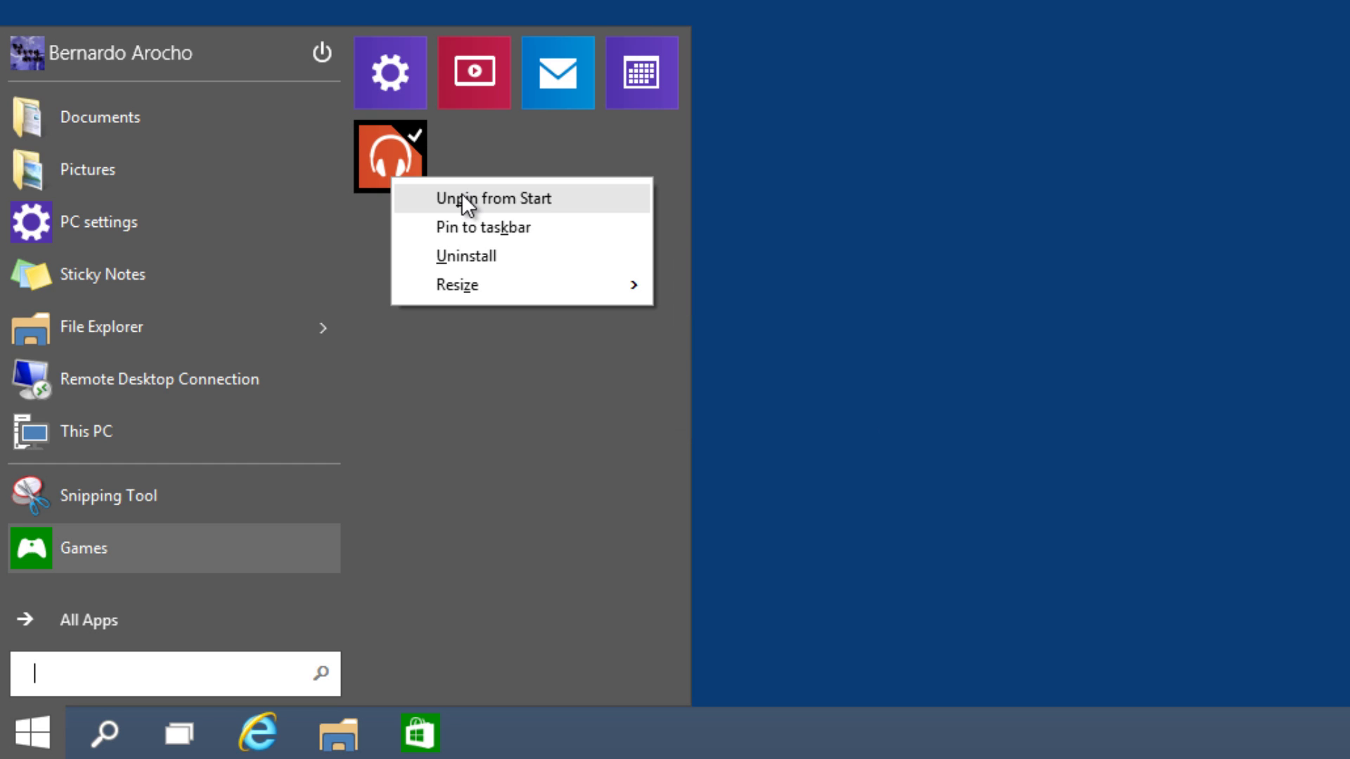
{"action": "left_click", "coordinate": [461, 197]}
{"action": "right_click", "coordinate": [412, 88]}
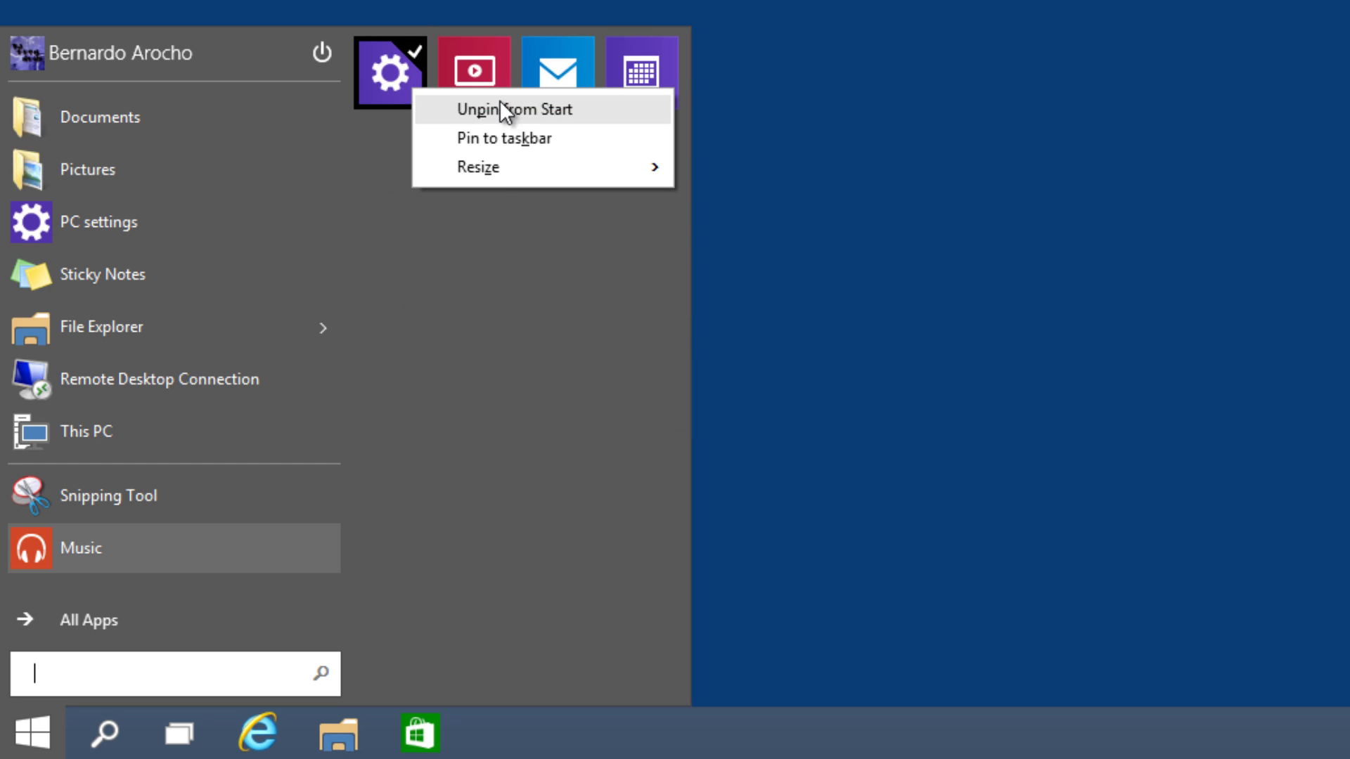
{"action": "left_click", "coordinate": [500, 106]}
{"action": "right_click", "coordinate": [422, 90]}
{"action": "left_click", "coordinate": [476, 109]}
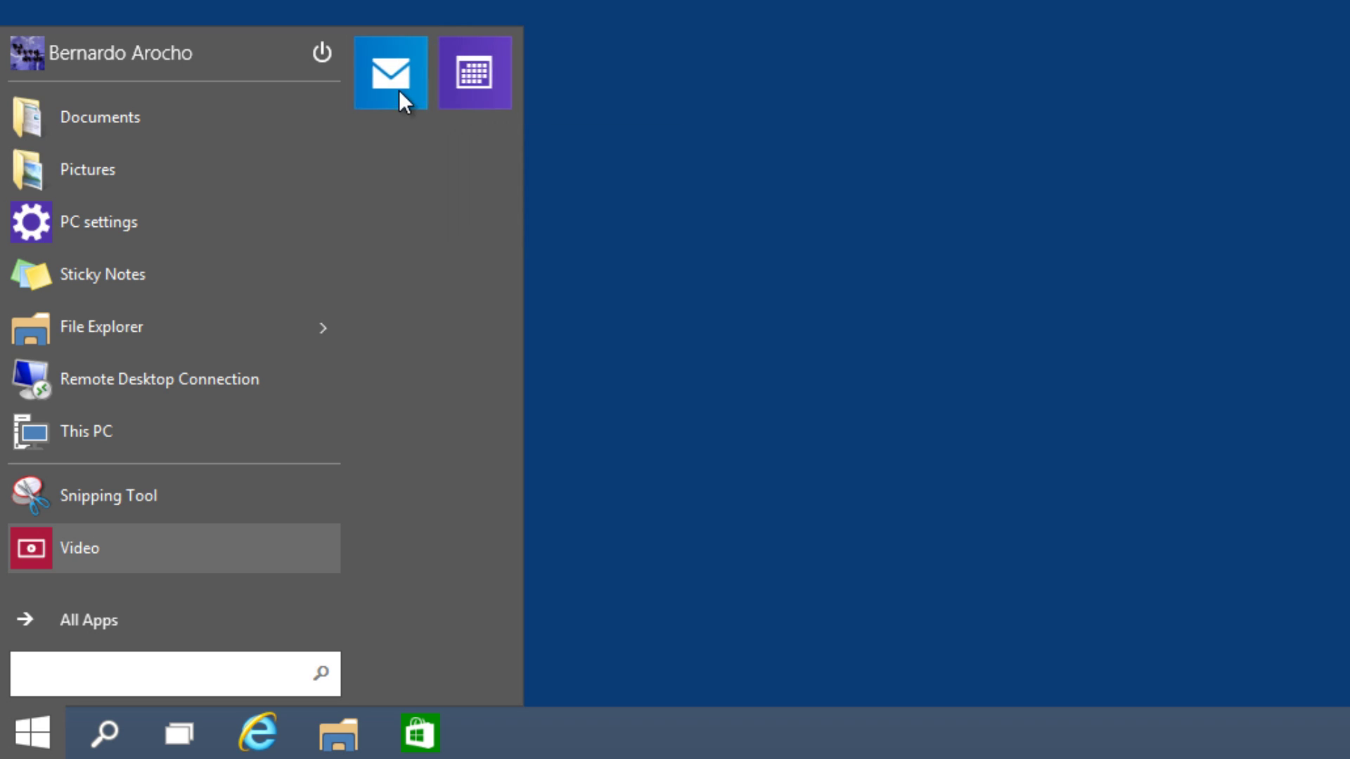
{"action": "right_click", "coordinate": [398, 90]}
{"action": "left_click", "coordinate": [461, 109]}
{"action": "right_click", "coordinate": [385, 90]}
{"action": "left_click", "coordinate": [435, 106]}
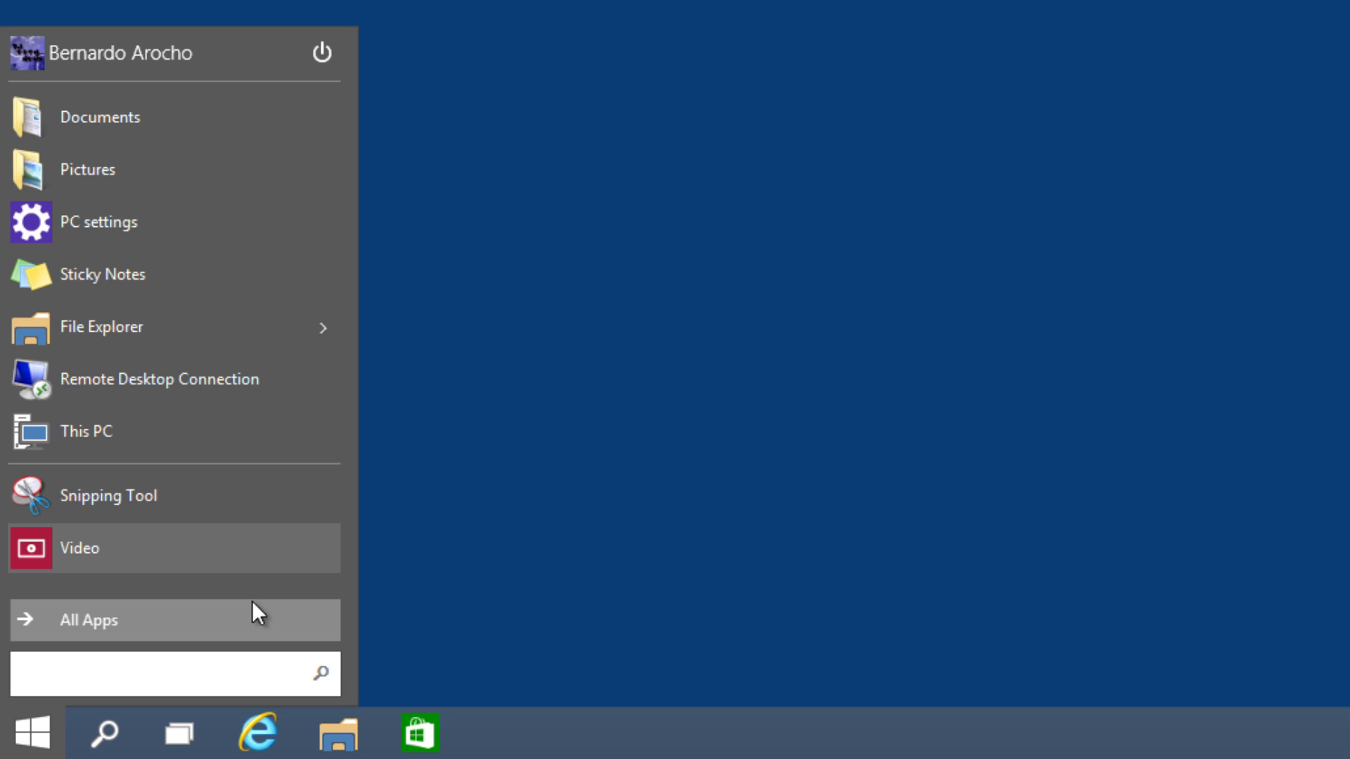
- Show the All Apps list, running alphabetically from Alarms through Music
{"action": "left_click", "coordinate": [181, 615]}
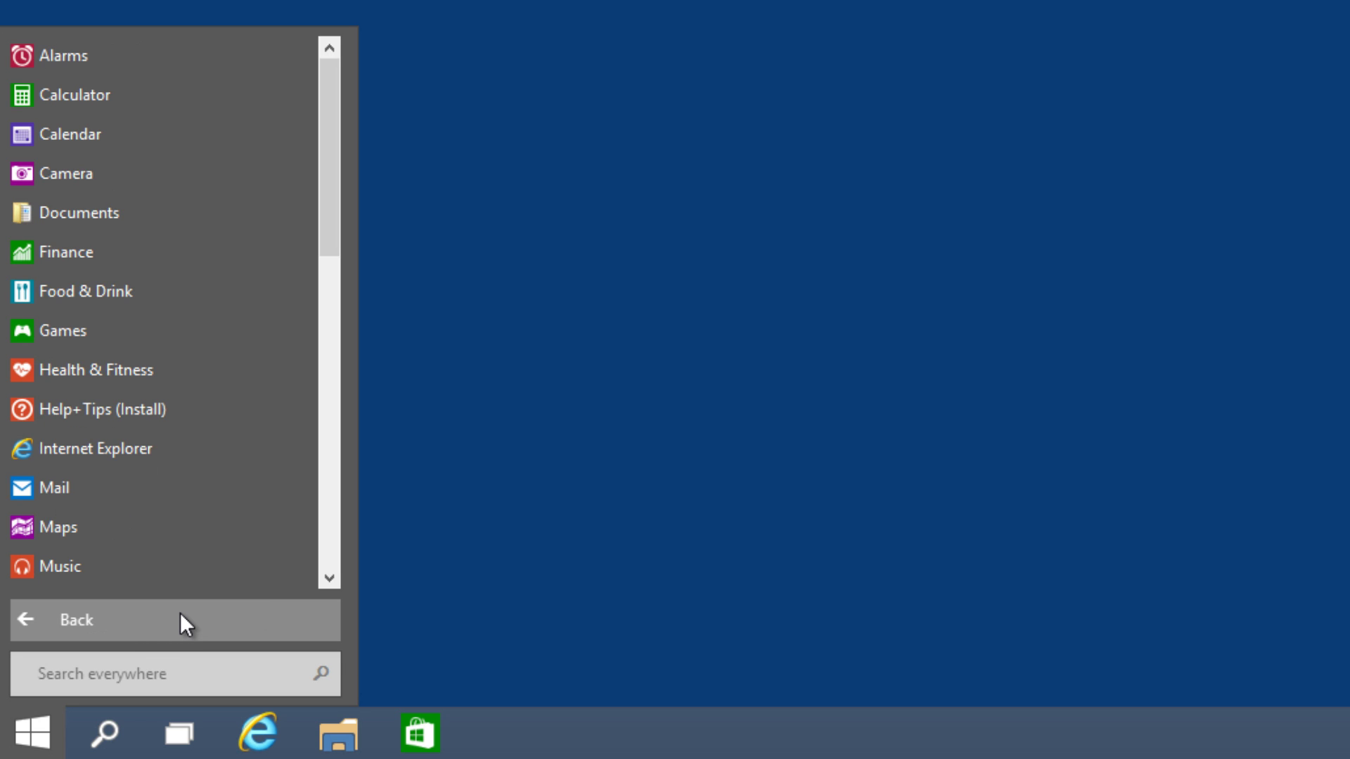